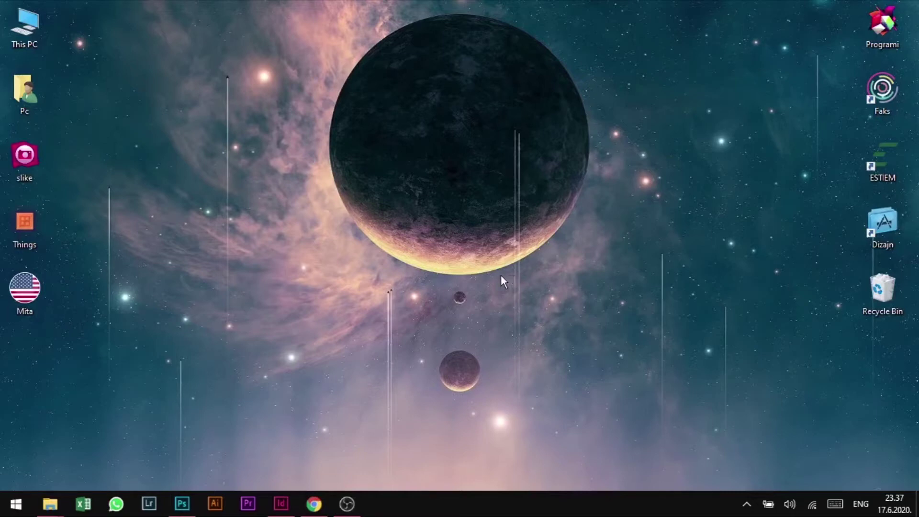
- Bring the InDesign window forward from the taskbar
left_click(281, 504)
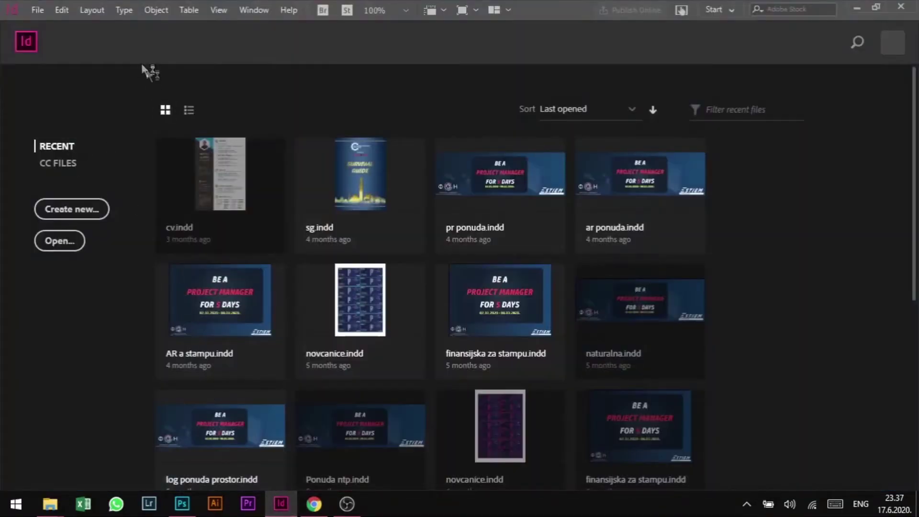
- Start a new document via File > New > Document, showing the default 210 × 297 mm preset
left_click(47, 11)
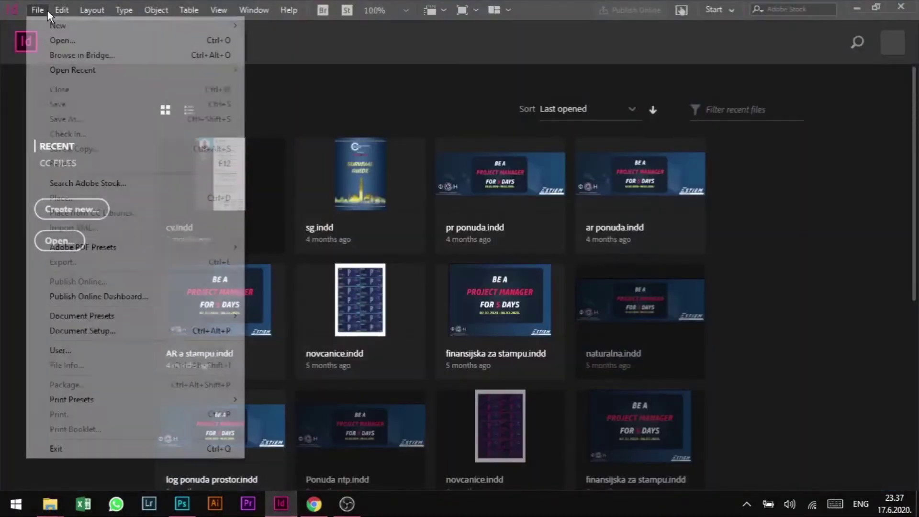
left_click(47, 10)
left_click(44, 11)
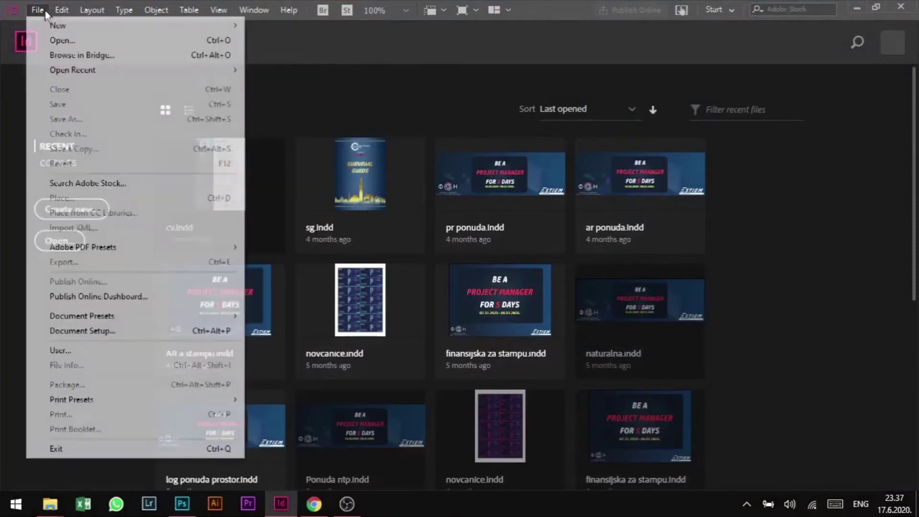
mouse_move(221, 30)
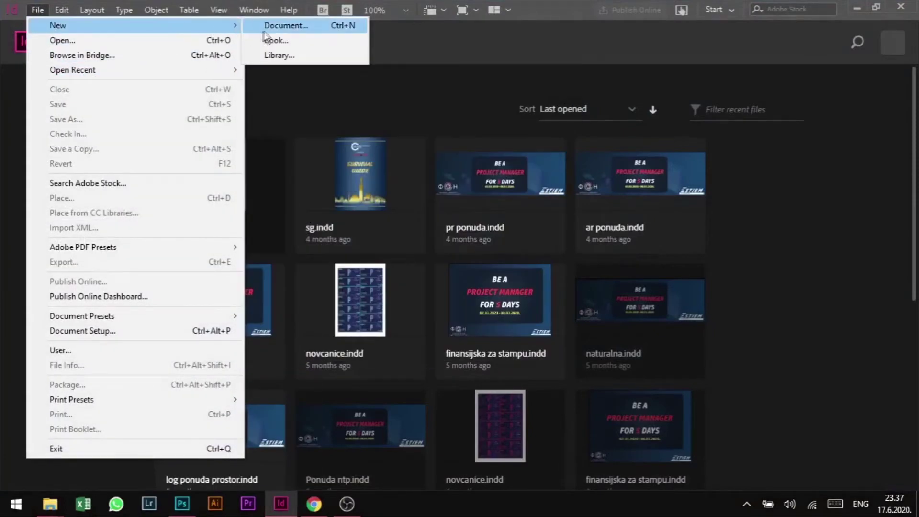
left_click(297, 30)
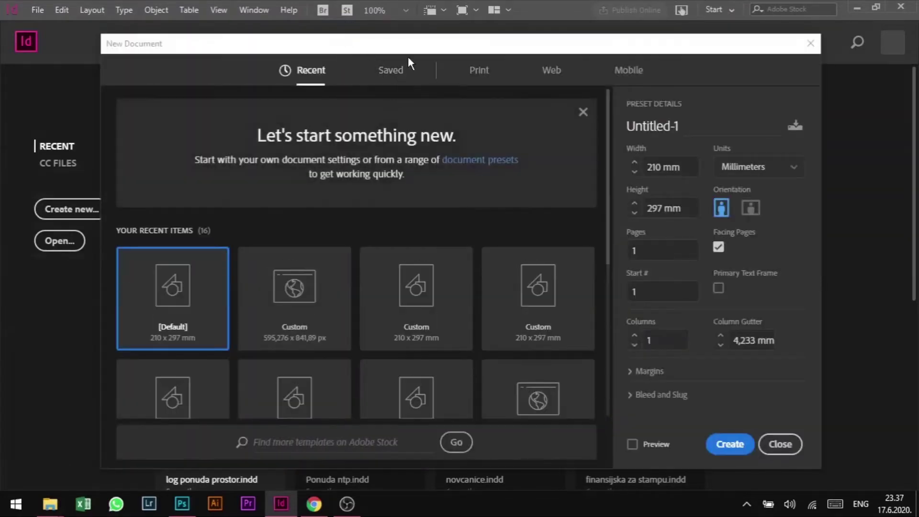
- Replace Untitled-1 with a CV name and switch to Print presets, keeping A4 (210 × 297 mm)
left_click(687, 124)
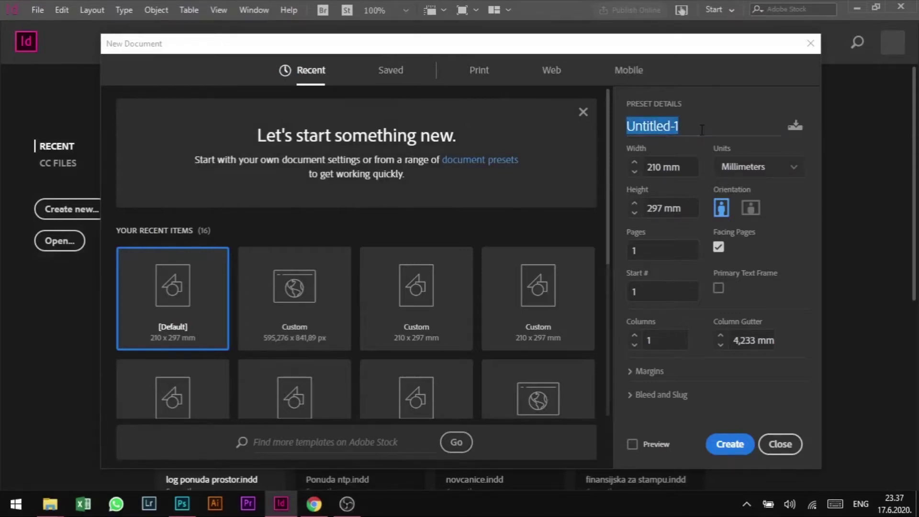
type("v")
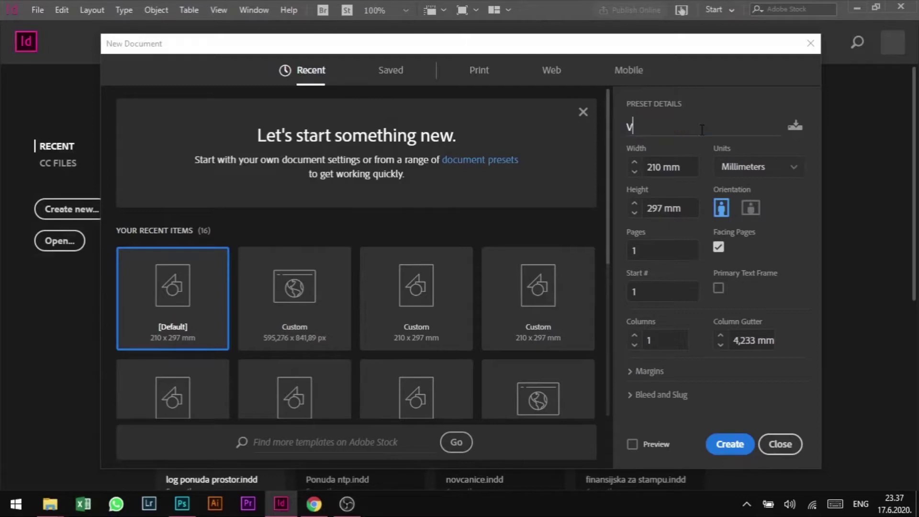
type("asilije cv")
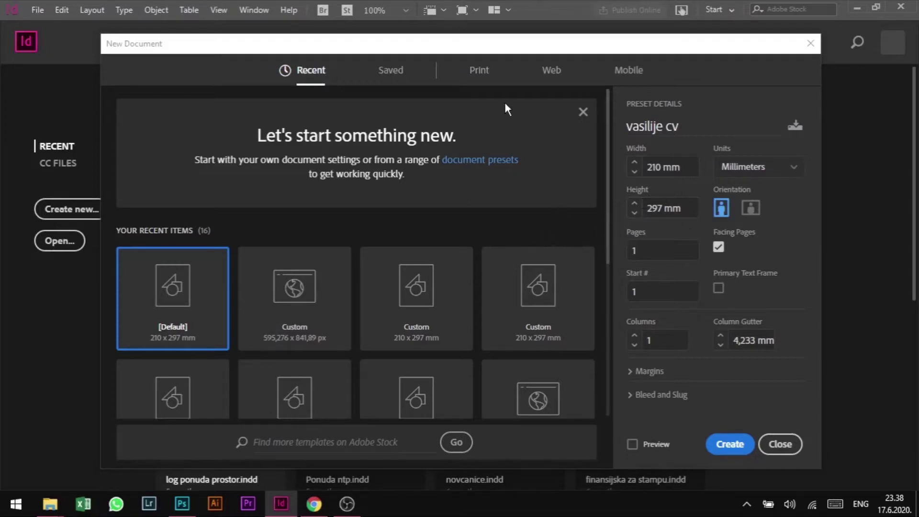
scroll(378, 246, "down", 5)
scroll(383, 230, "up", 5)
left_click(479, 77)
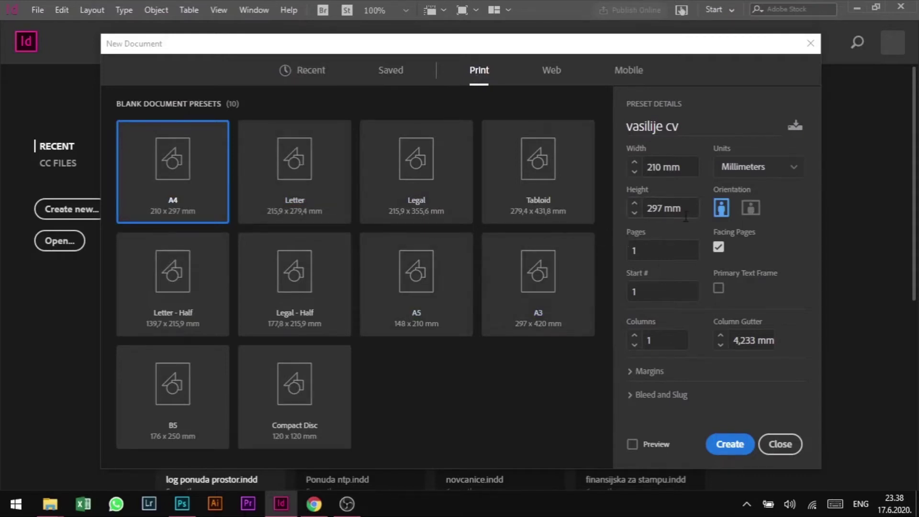
- Confirm 210 mm width, 1 page and portrait orientation, then create the A4 document
left_click_drag(688, 167, 649, 167)
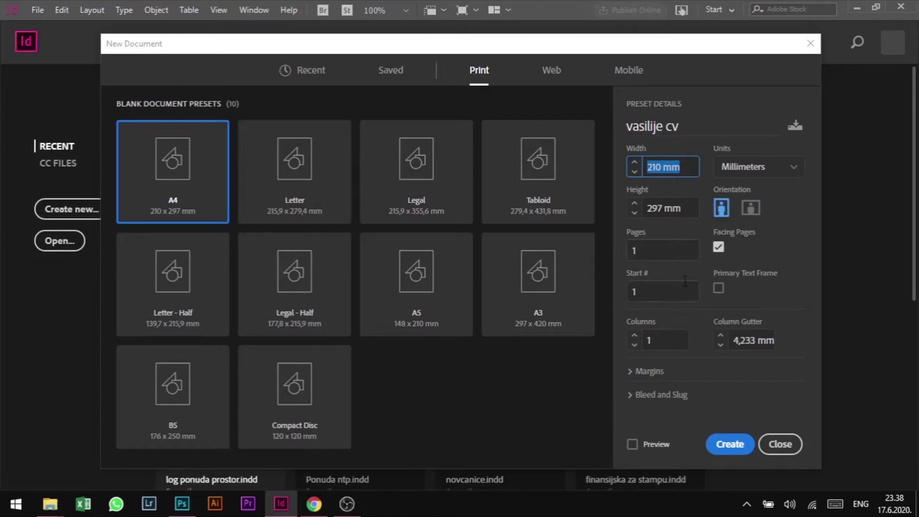
left_click(684, 259)
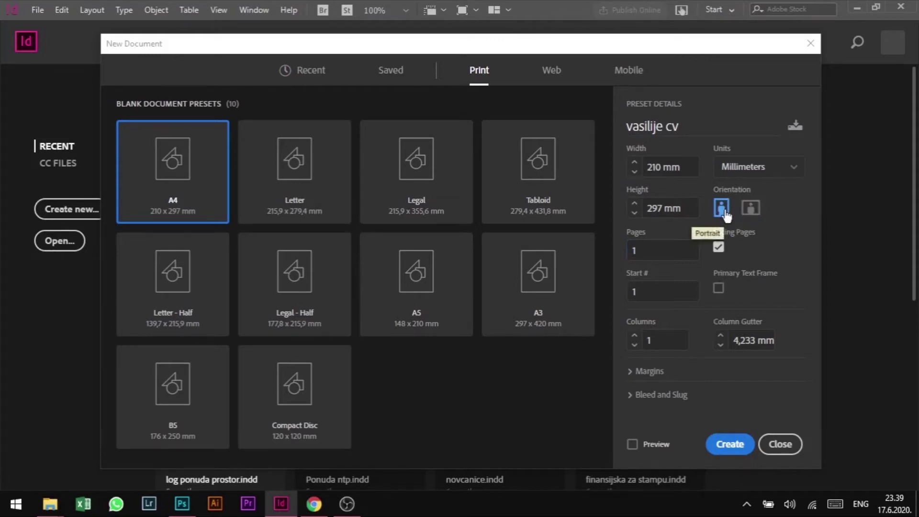
left_click(729, 445)
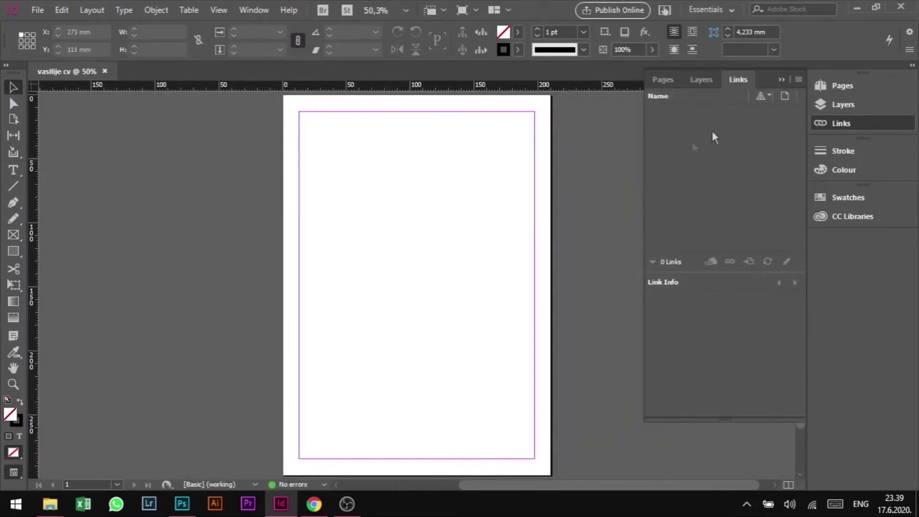
- Collapse the Links panel in the right dock
left_click(839, 124)
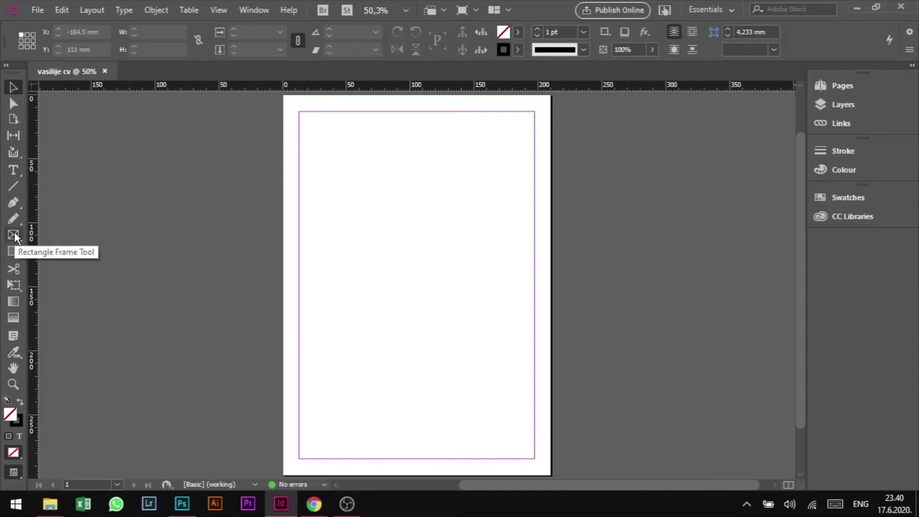
- Draw a Rectangle Frame from the page's top-left to bottom-right corner, 210 × 297 mm
left_click(14, 235)
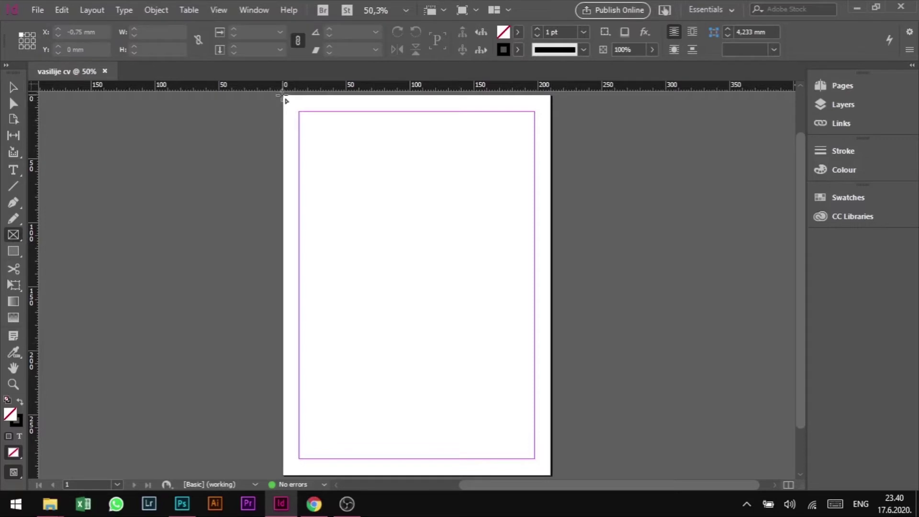
left_click_drag(283, 95, 553, 478)
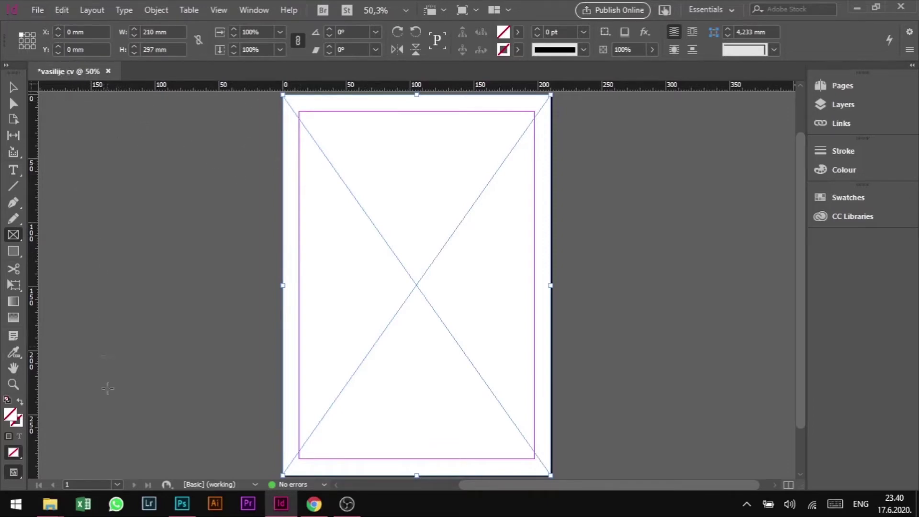
left_click(49, 504)
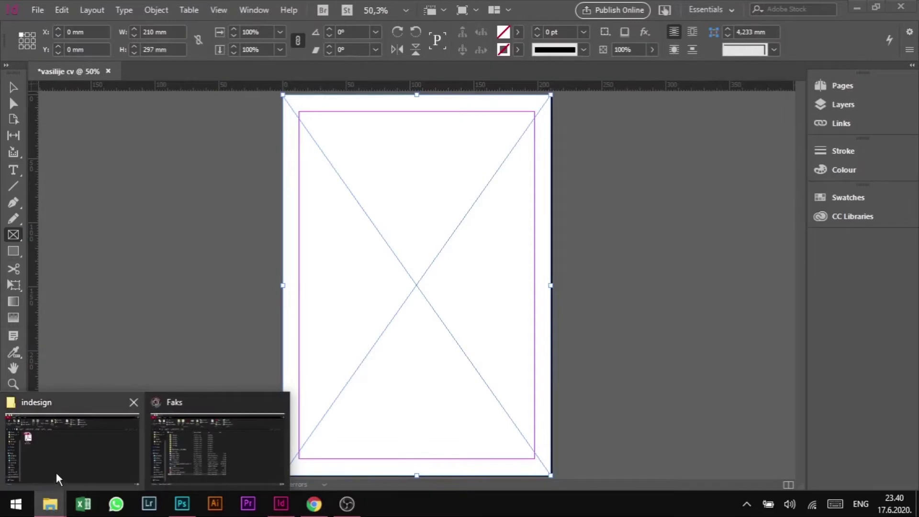
- Drag the CV PDF from the indesign folder into the full-page frame in InDesign
left_click(56, 471)
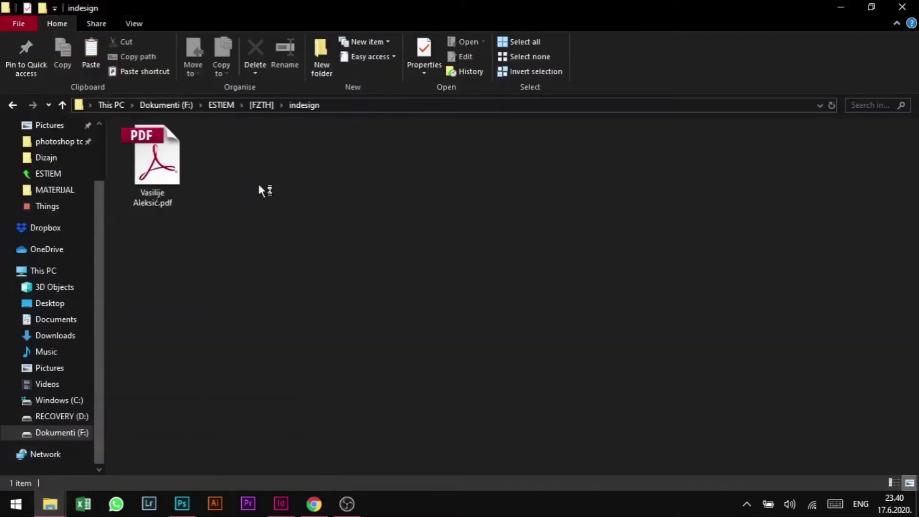
left_click(154, 180)
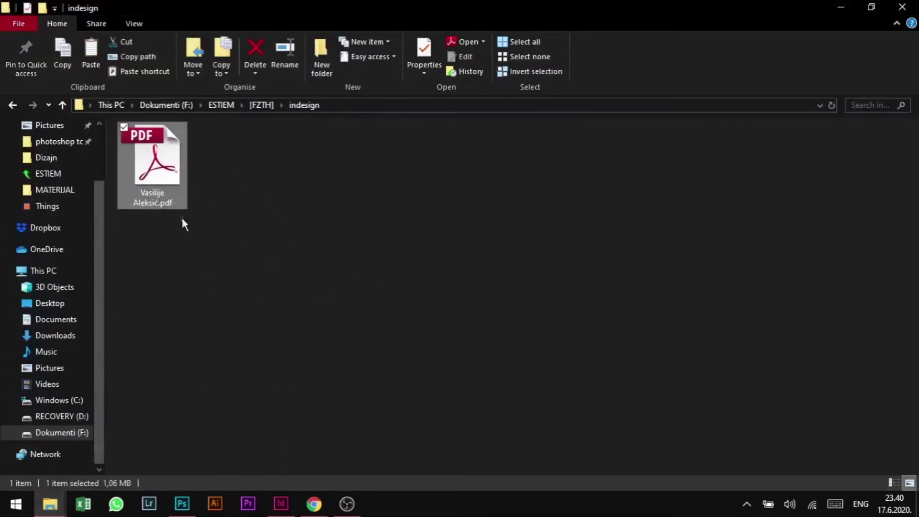
left_click_drag(152, 165, 287, 509)
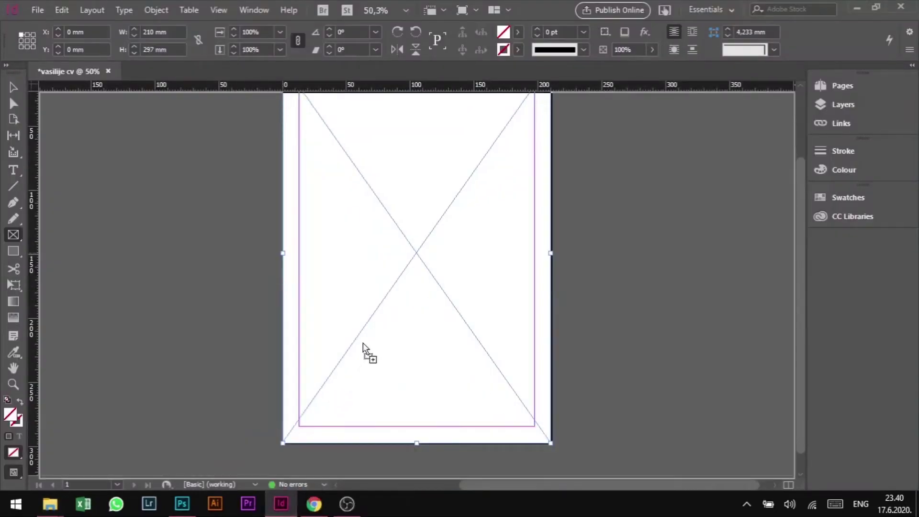
left_click_drag(391, 247, 392, 255)
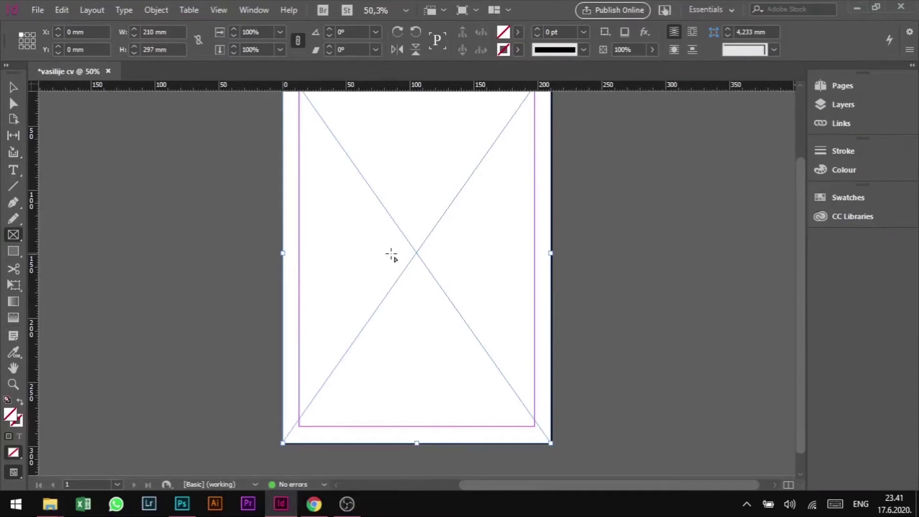
- Zoom to 400% on the Contact section so the email and LinkedIn lines fill the view
scroll(405, 243, "up", 3)
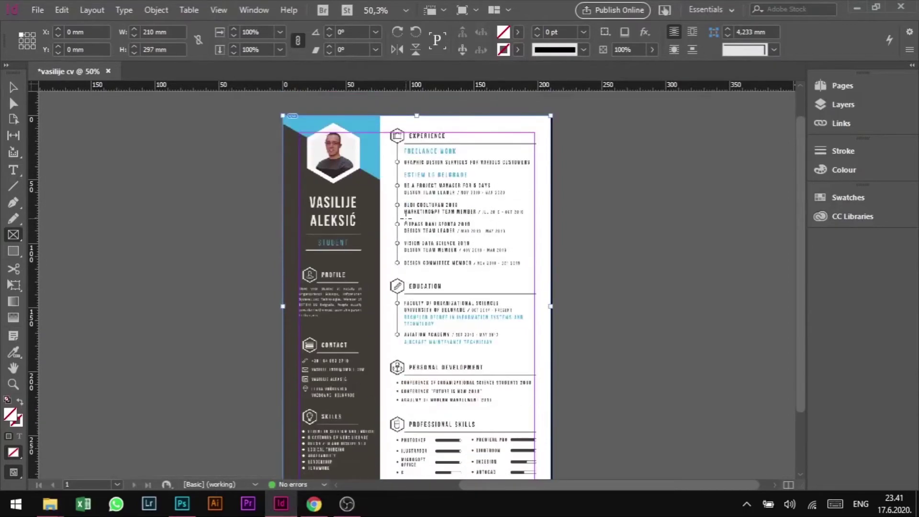
scroll(405, 218, "down", 2)
scroll(413, 190, "up", 2)
scroll(411, 192, "up", 1)
scroll(409, 193, "up", 2)
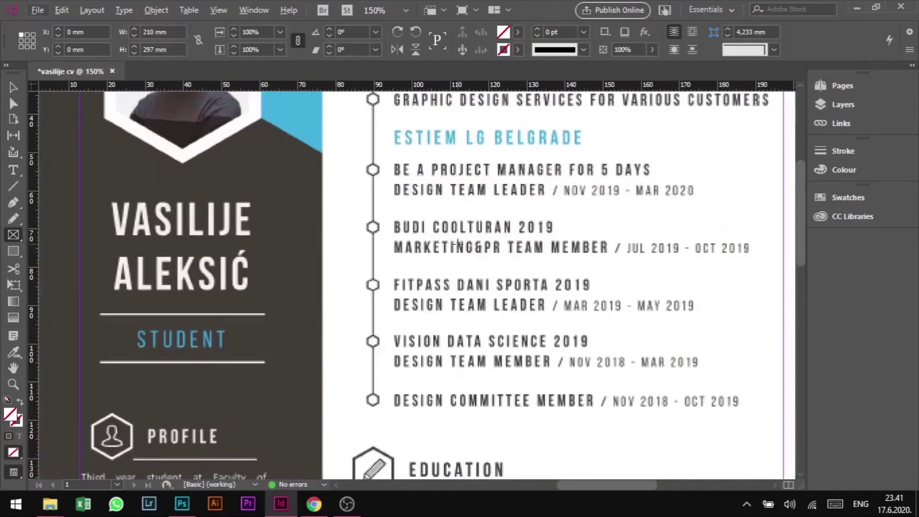
scroll(457, 244, "up", 5)
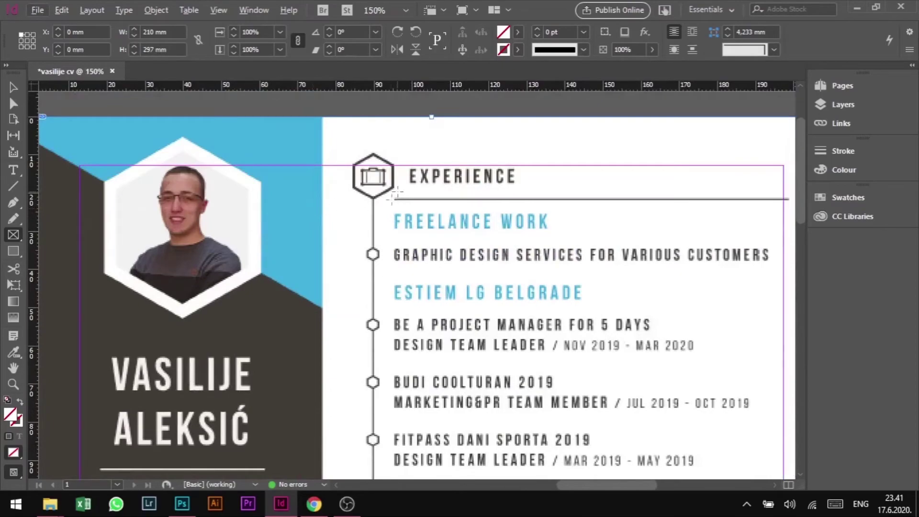
scroll(410, 272, "down", 12)
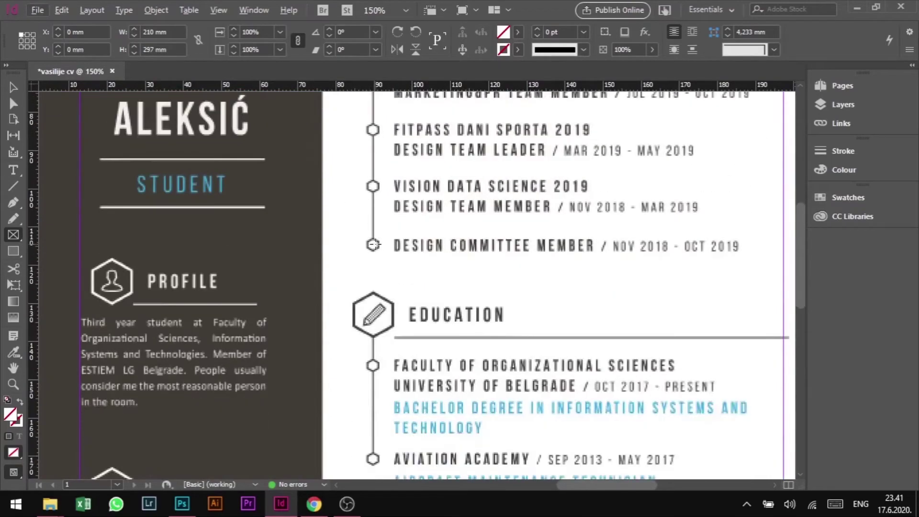
scroll(375, 244, "down", 6)
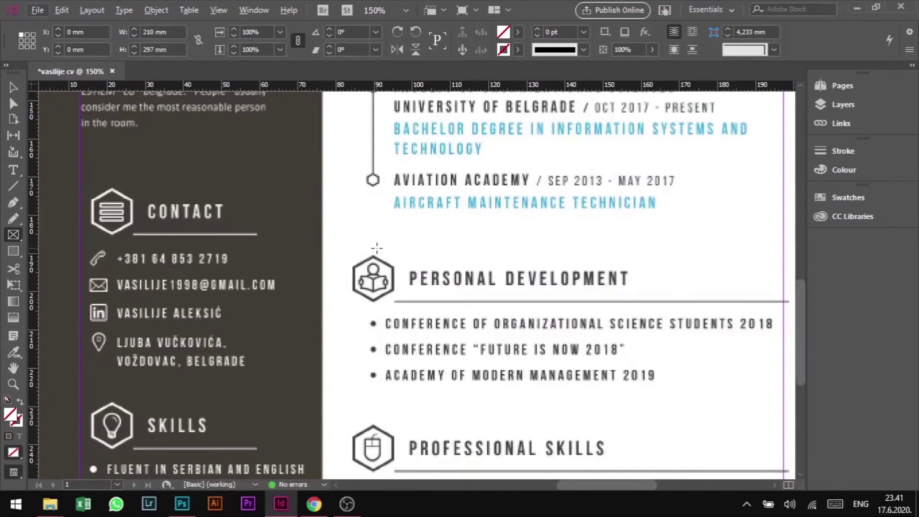
scroll(377, 247, "down", 1)
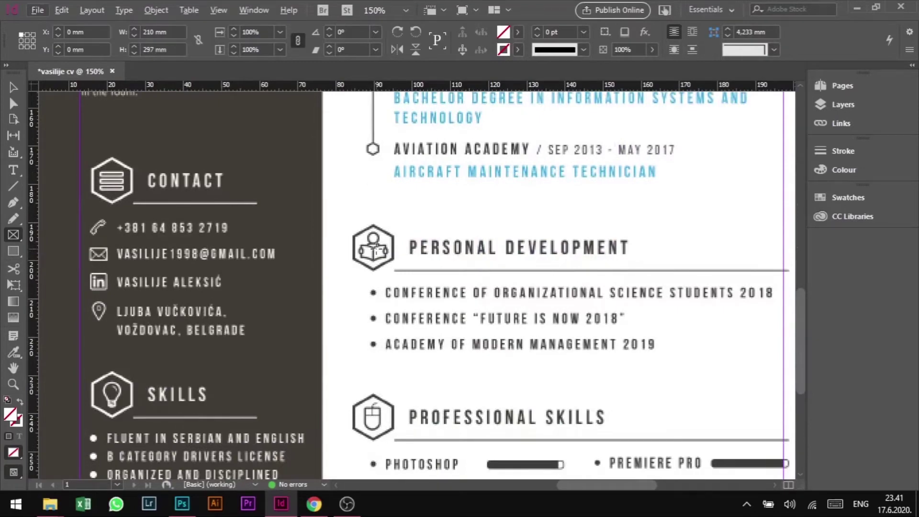
scroll(395, 246, "up", 3)
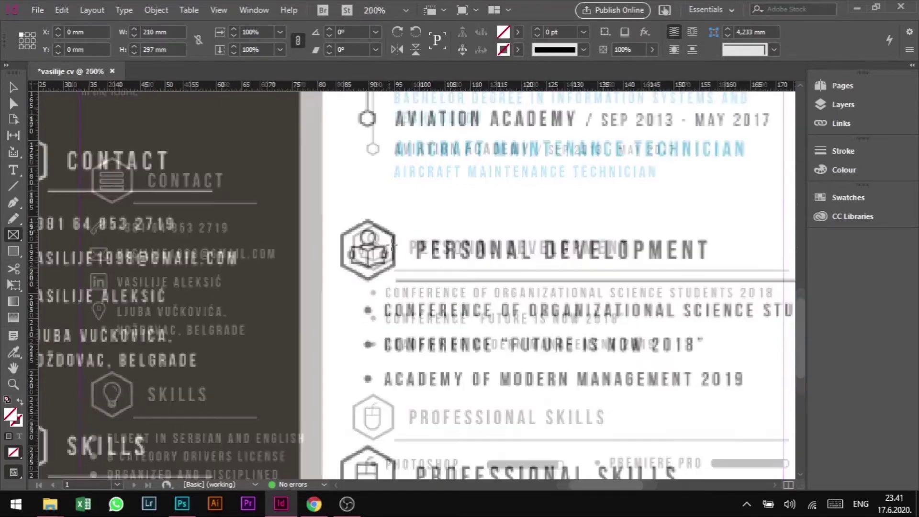
scroll(413, 257, "down", 5)
scroll(413, 257, "down", 1)
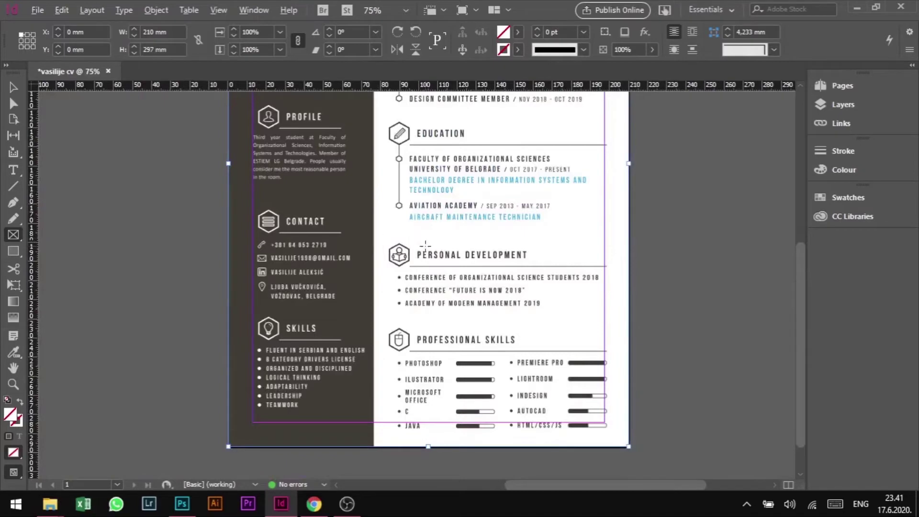
scroll(385, 305, "up", 4)
scroll(386, 304, "down", 3)
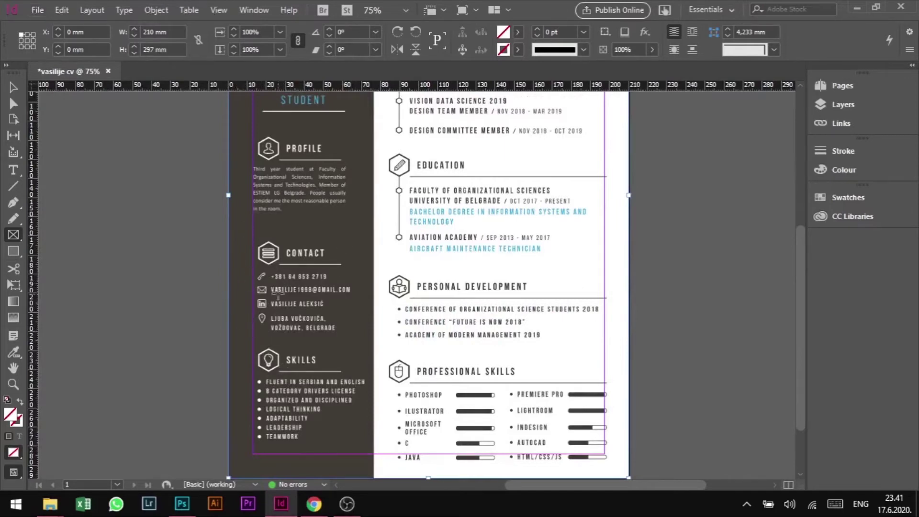
scroll(374, 223, "up", 5)
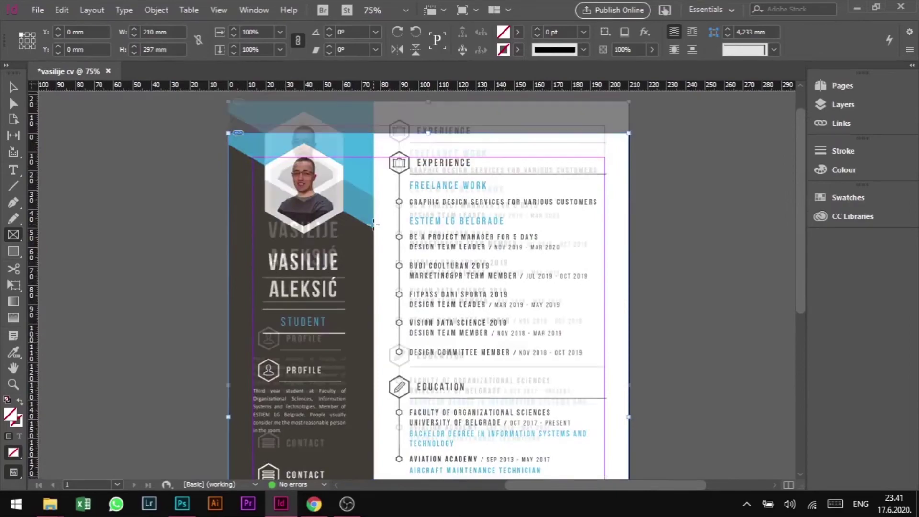
scroll(374, 224, "down", 5)
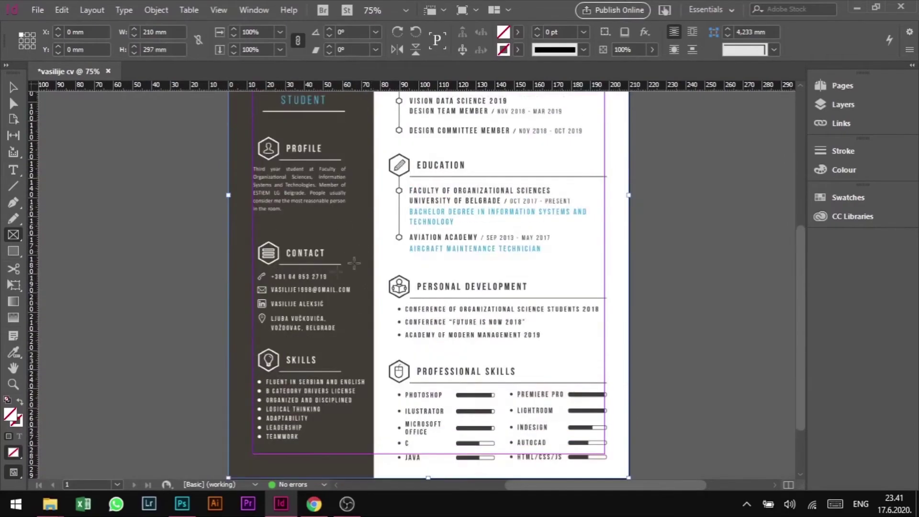
scroll(267, 280, "up", 2)
scroll(267, 280, "down", 2)
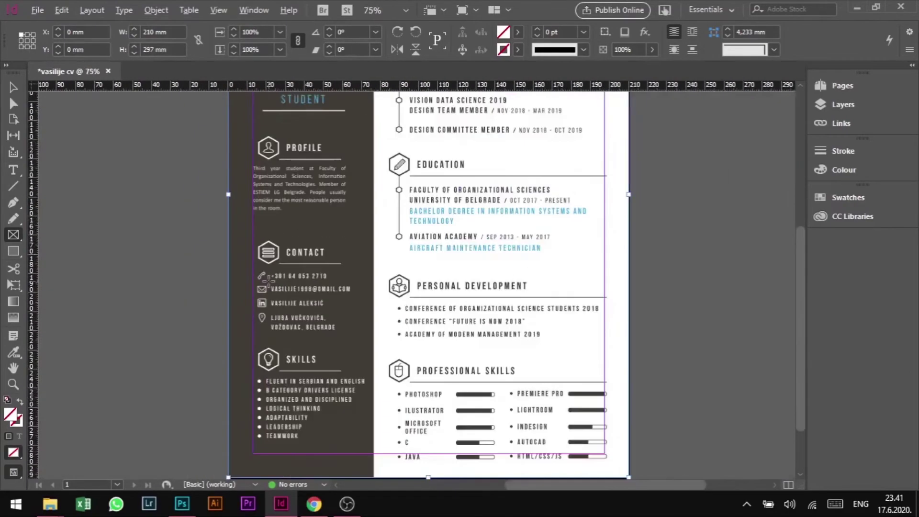
scroll(267, 280, "up", 4)
scroll(267, 279, "down", 1)
scroll(268, 282, "down", 1)
scroll(268, 282, "up", 1)
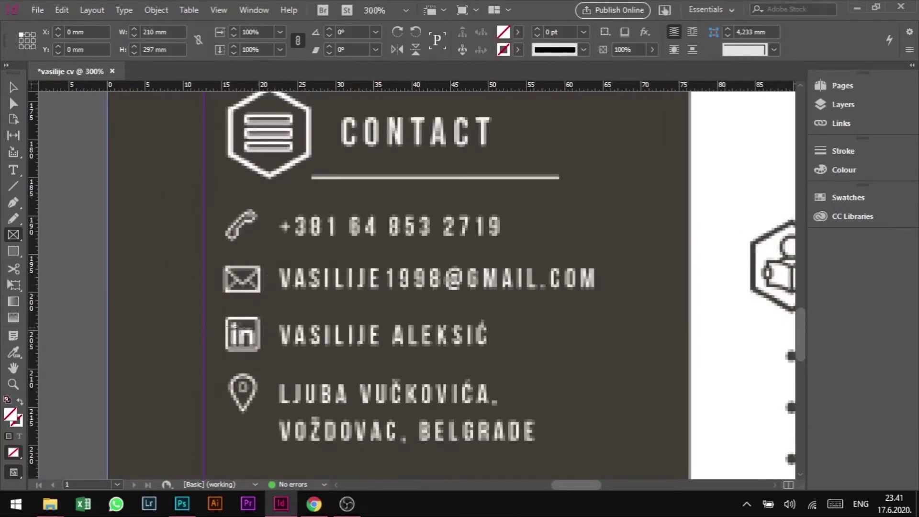
scroll(305, 314, "down", 4)
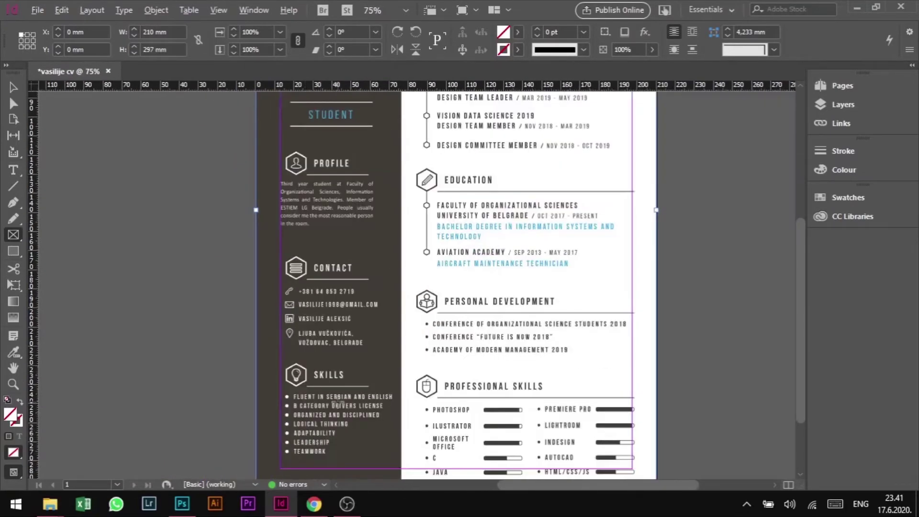
scroll(309, 333, "up", 5)
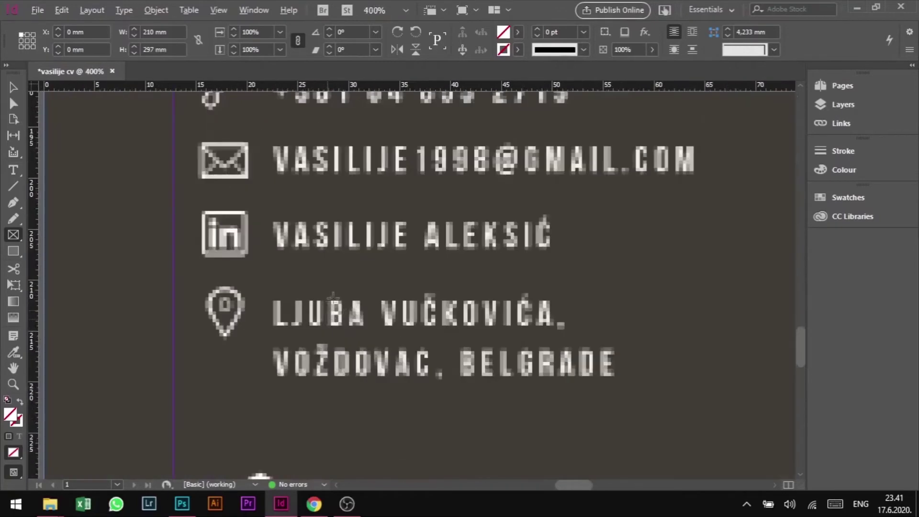
scroll(333, 297, "up", 2)
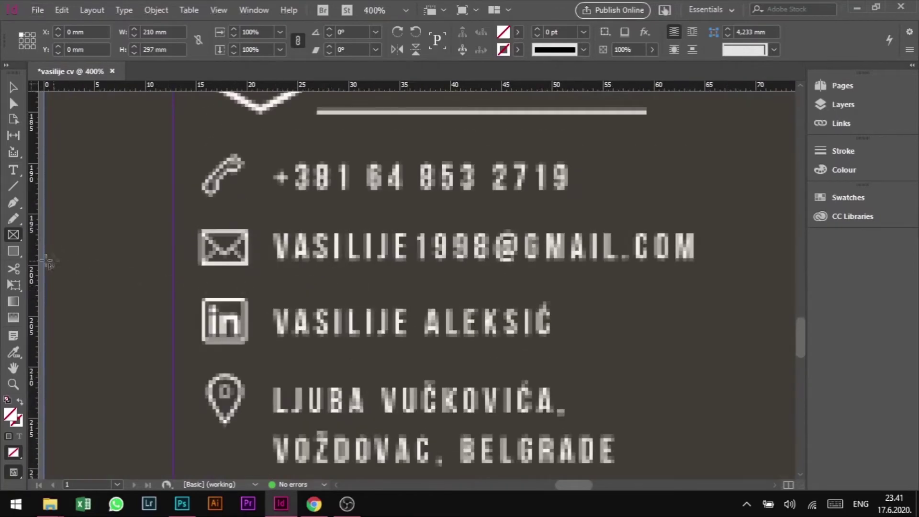
- Draw a 48.547 × 3.647 mm rectangle over the email icon and address, with 0 pt stroke
left_click(14, 254)
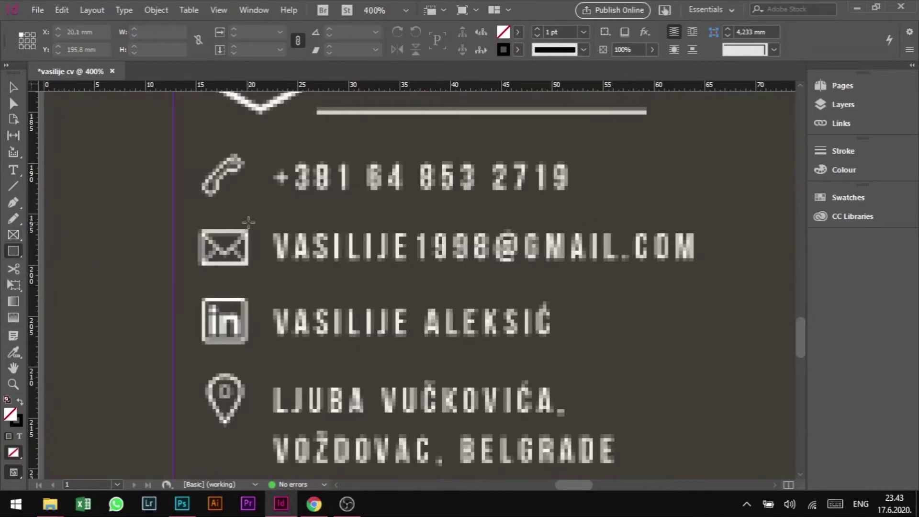
left_click_drag(198, 227, 696, 269)
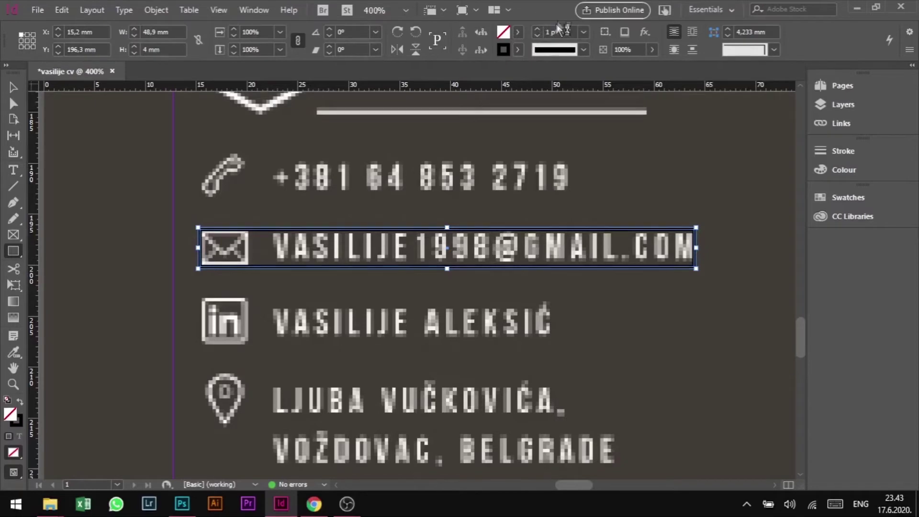
left_click(536, 36)
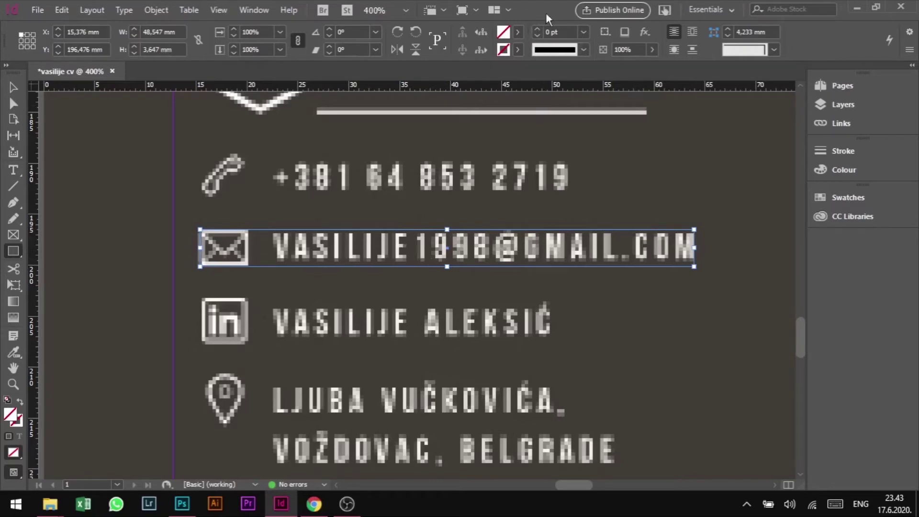
left_click(258, 12)
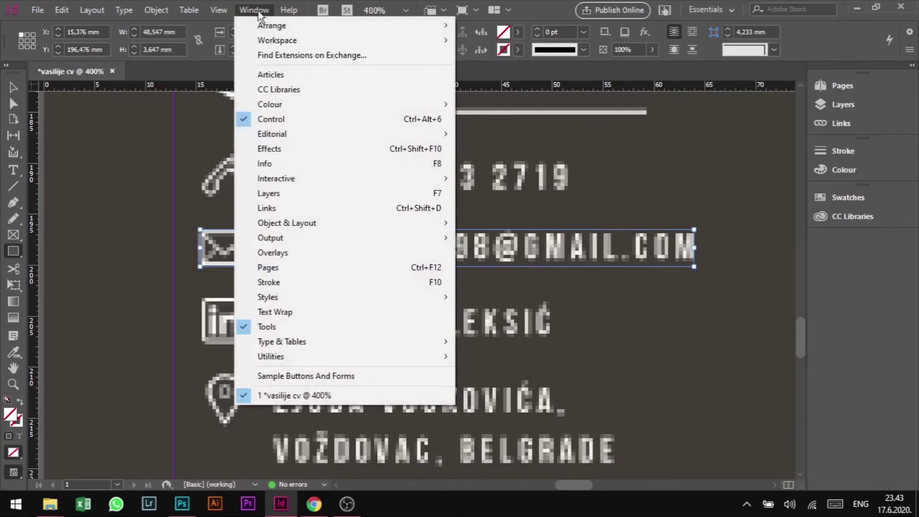
mouse_move(384, 39)
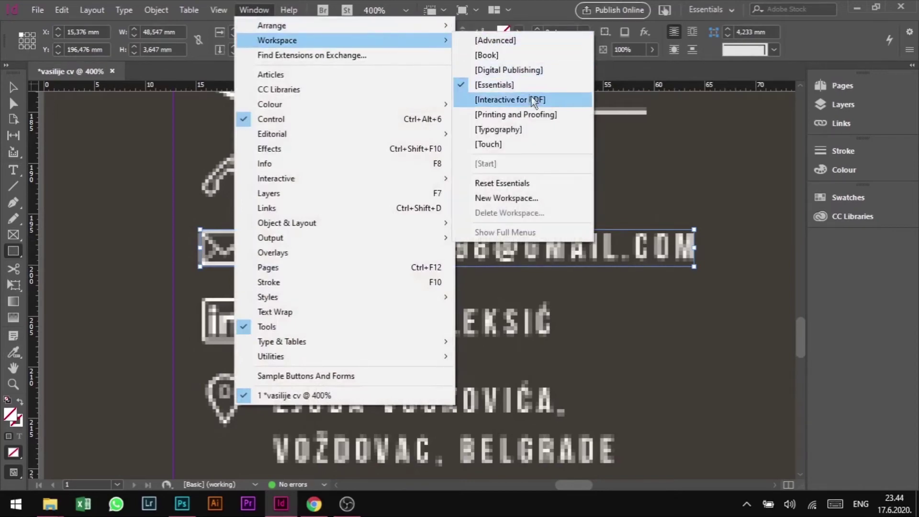
left_click(521, 88)
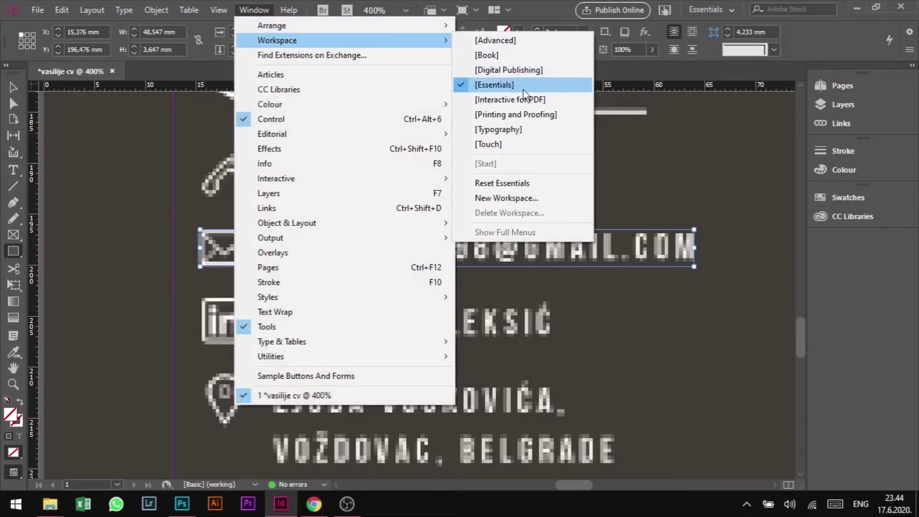
left_click(637, 167)
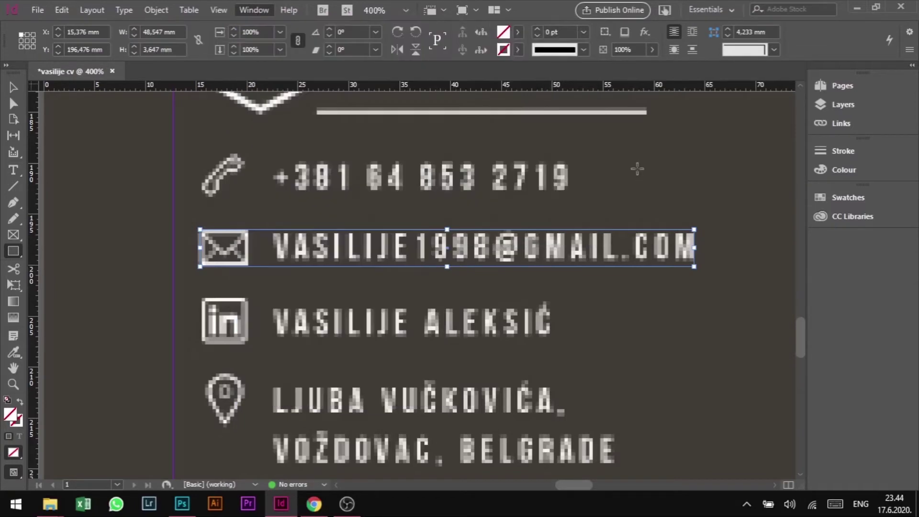
left_click(501, 260)
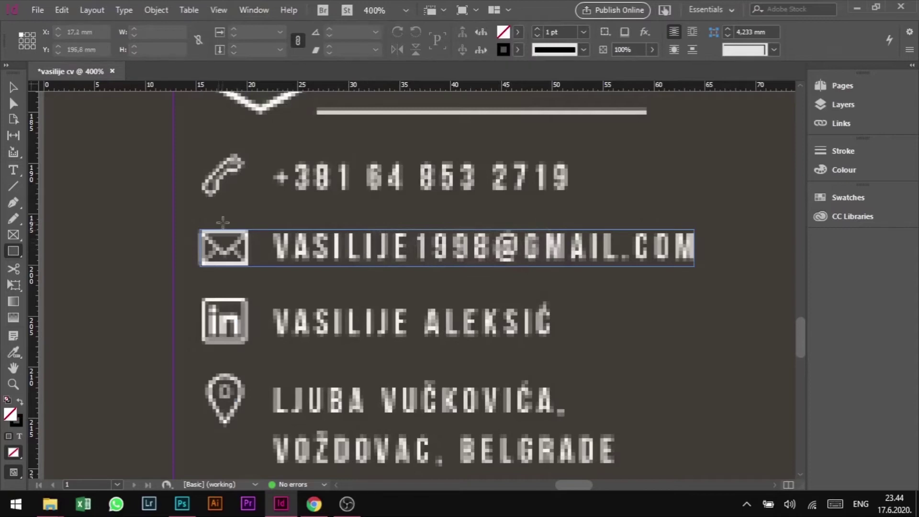
left_click(16, 88)
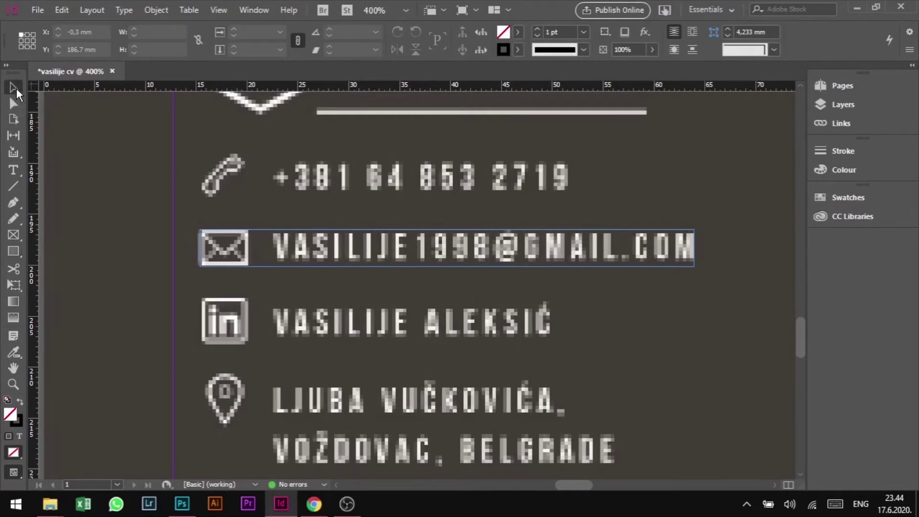
left_click(419, 286)
left_click(511, 236)
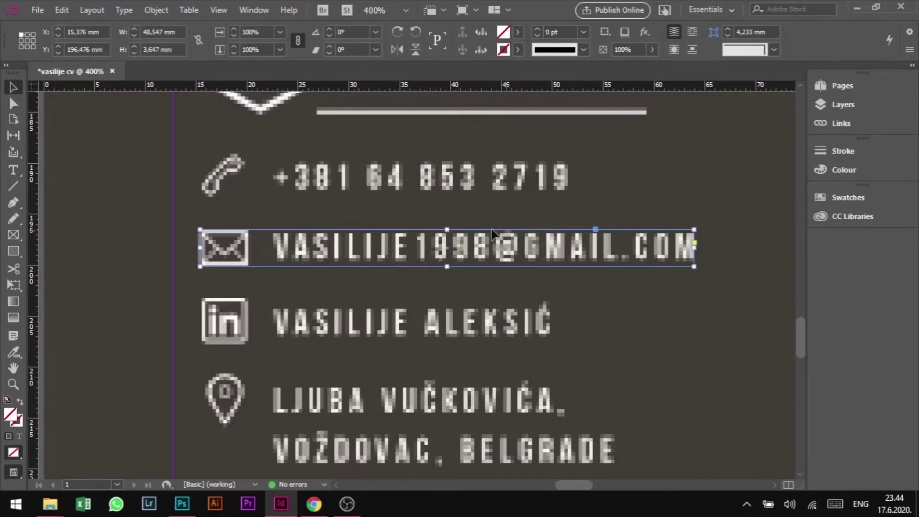
- Create a new hyperlink on the email rectangle with Link To set to Email
right_click(582, 232)
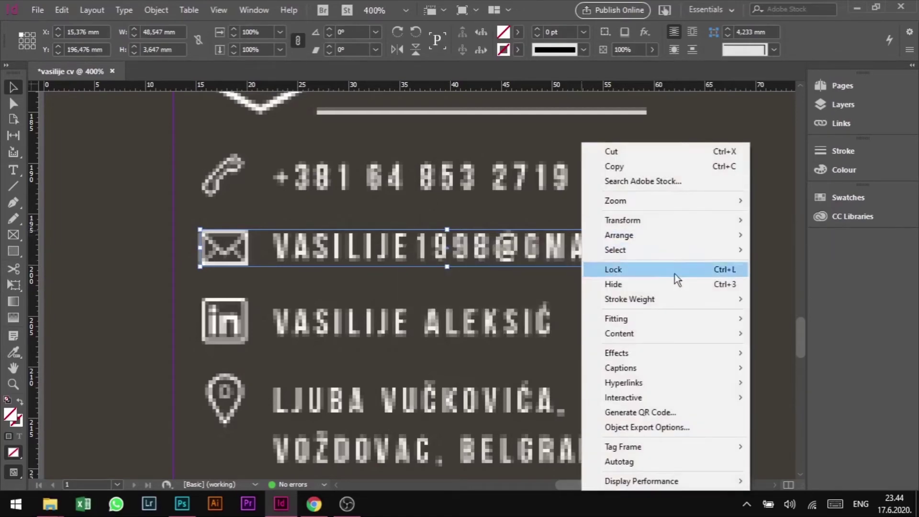
mouse_move(738, 386)
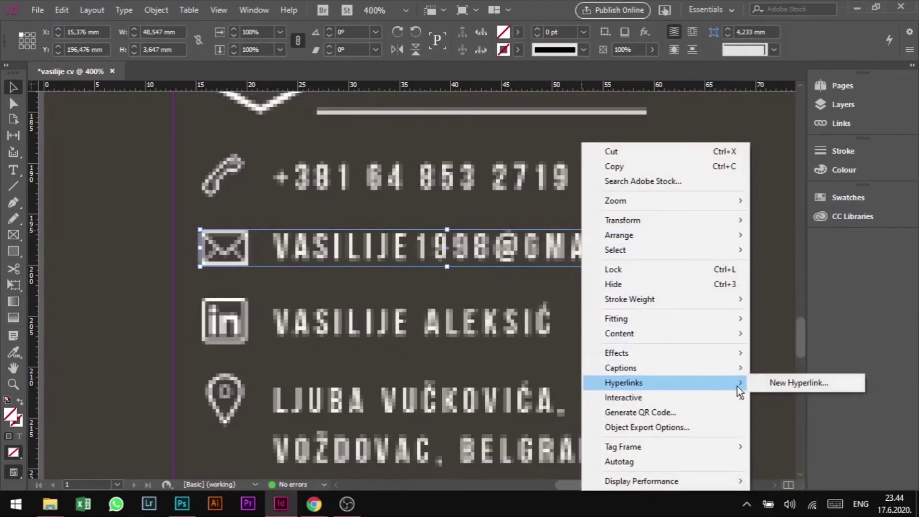
left_click(768, 384)
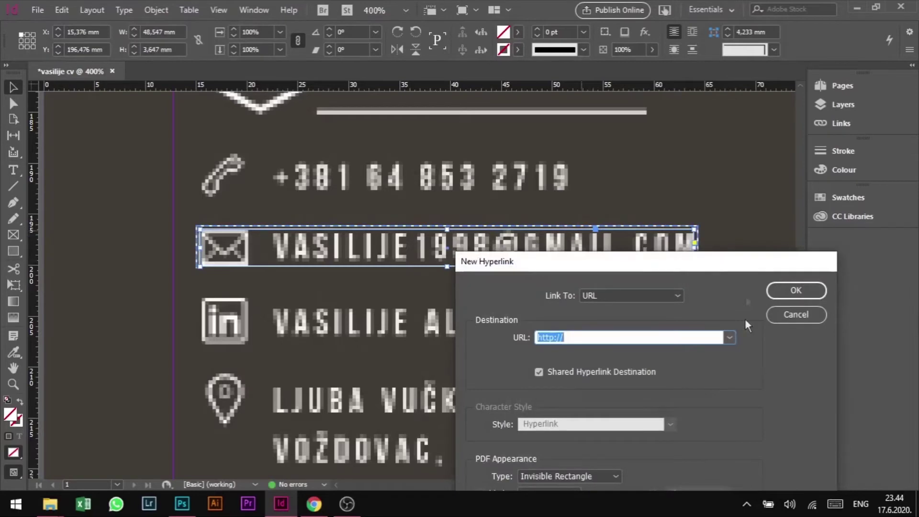
left_click_drag(734, 269, 762, 149)
left_click(706, 176)
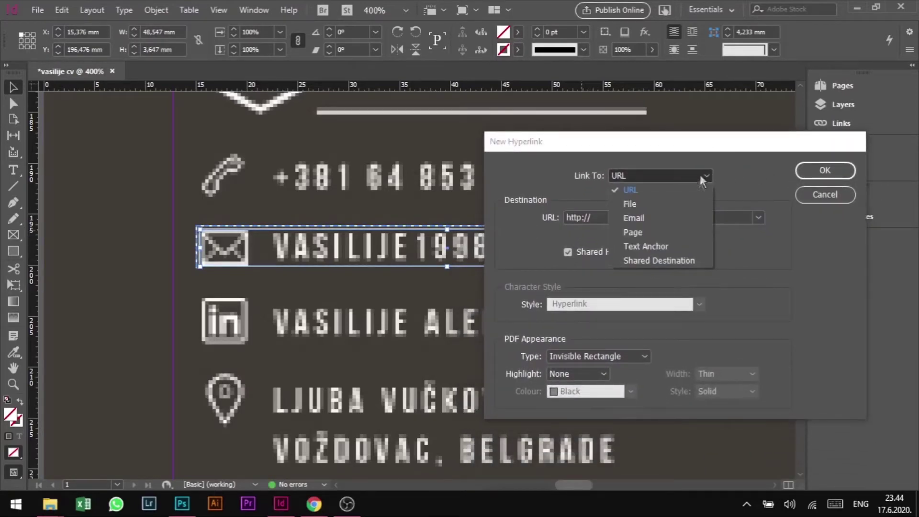
left_click(661, 218)
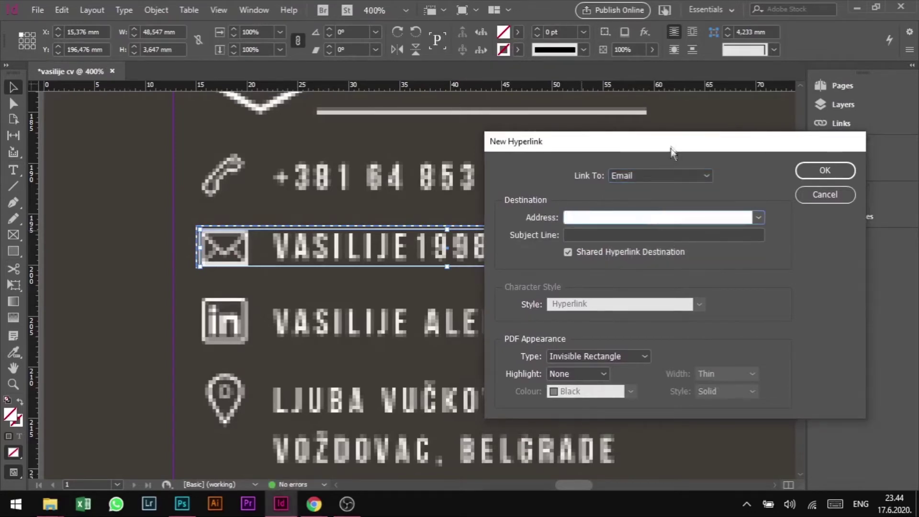
- Enter the CV owner's email address as the destination and confirm the hyperlink
left_click_drag(667, 142, 721, 156)
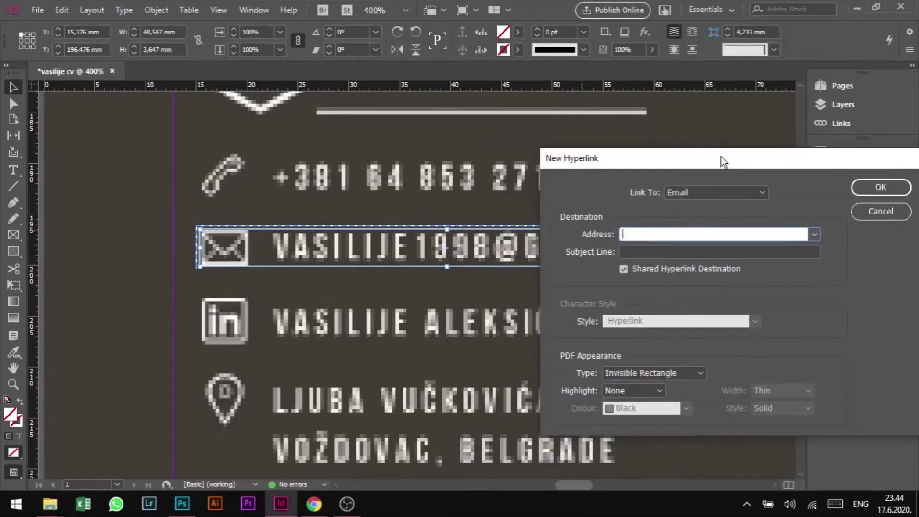
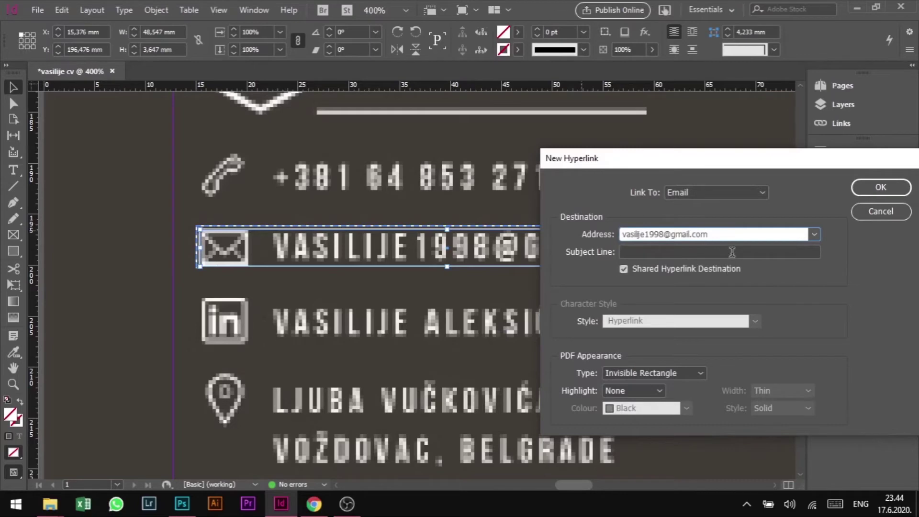
left_click_drag(764, 167, 668, 162)
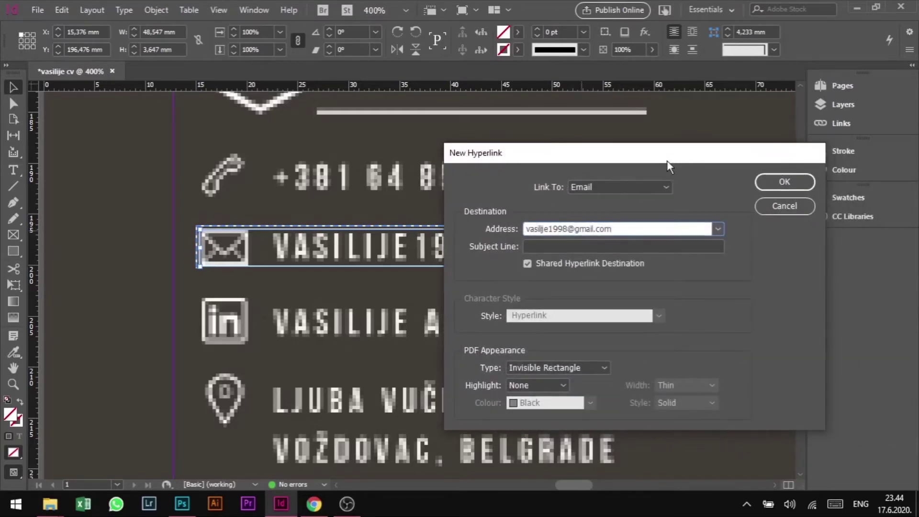
left_click(783, 187)
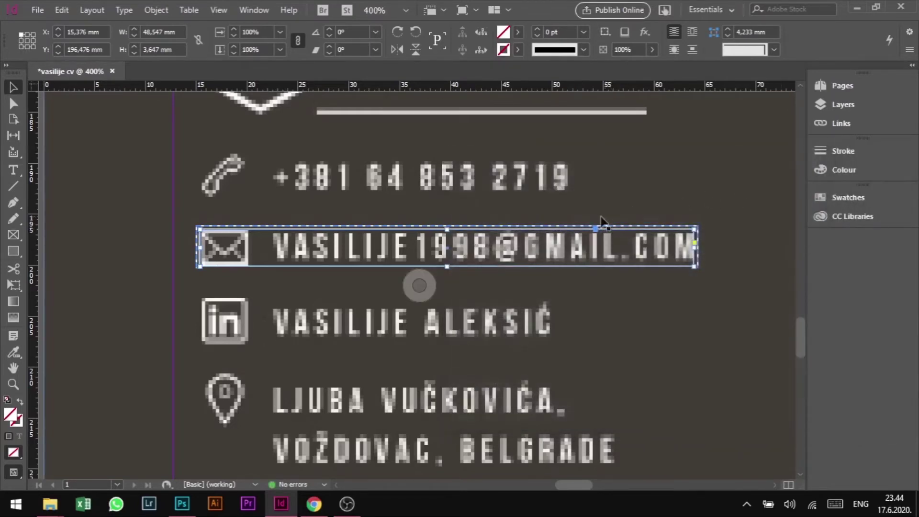
- Draw a strokeless 34.271 × 3.947 mm rectangle over the LinkedIn icon and name line
scroll(496, 250, "down", 1)
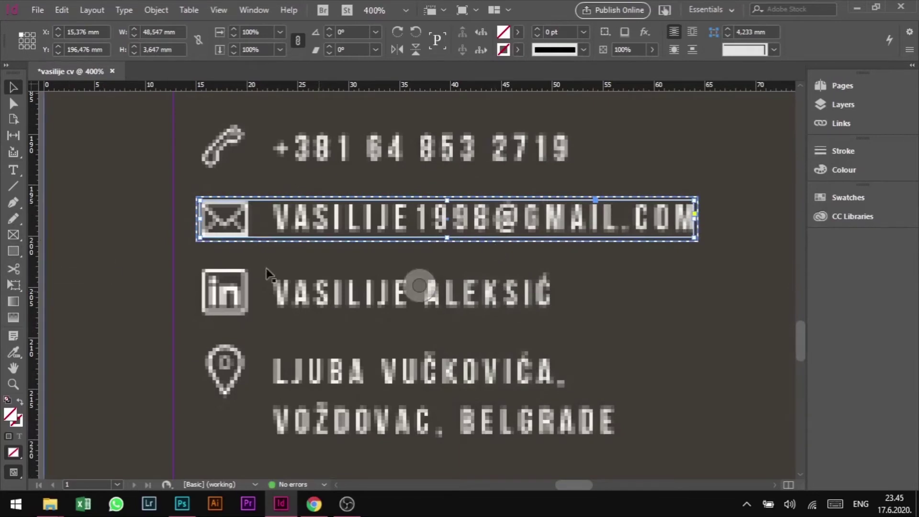
left_click(14, 252)
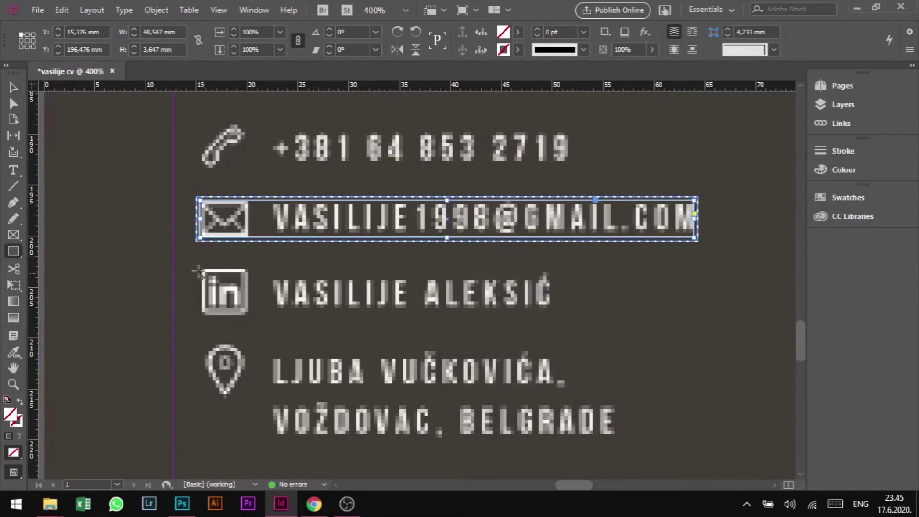
left_click_drag(202, 271, 553, 313)
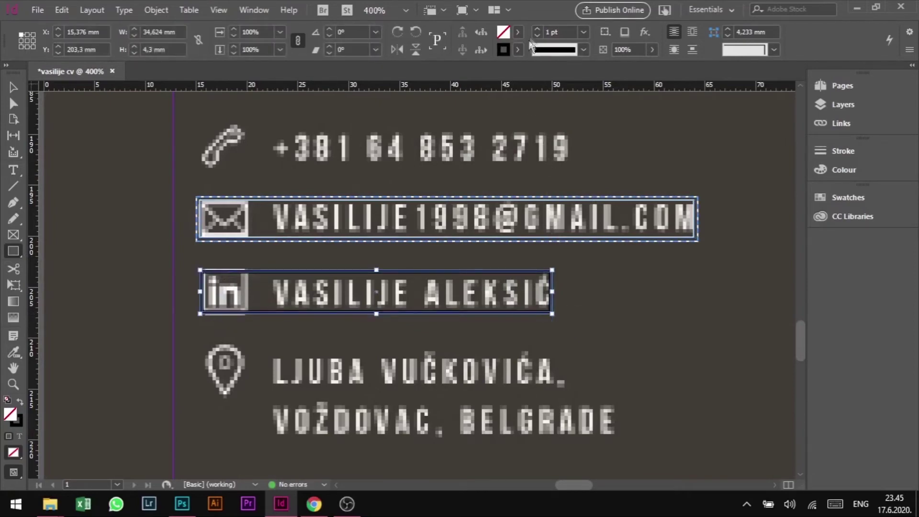
left_click(538, 36)
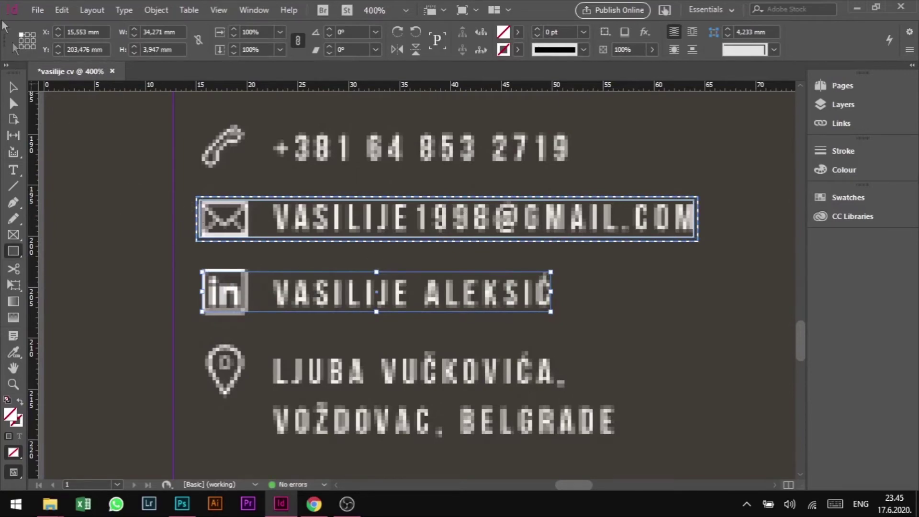
left_click(13, 88)
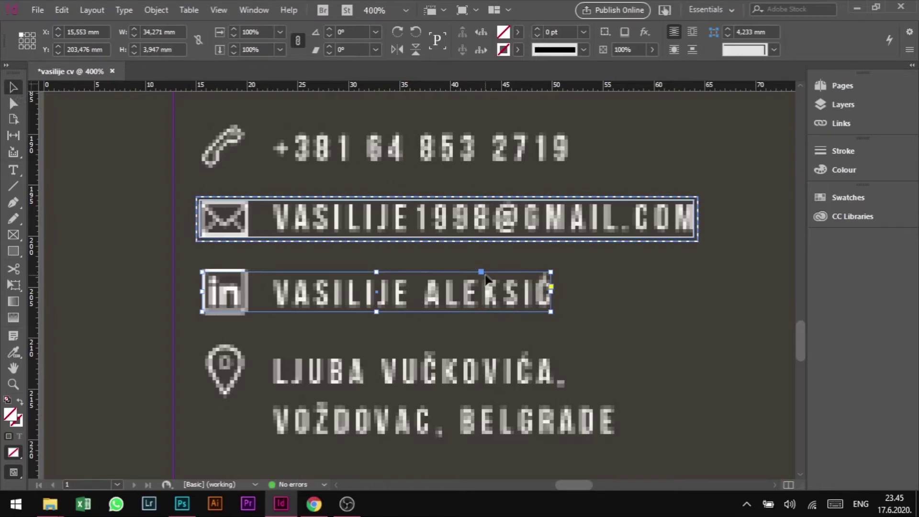
- Start a new URL hyperlink on the LinkedIn rectangle, then bring up the LinkedIn profile in Chrome
right_click(486, 274)
mouse_move(584, 383)
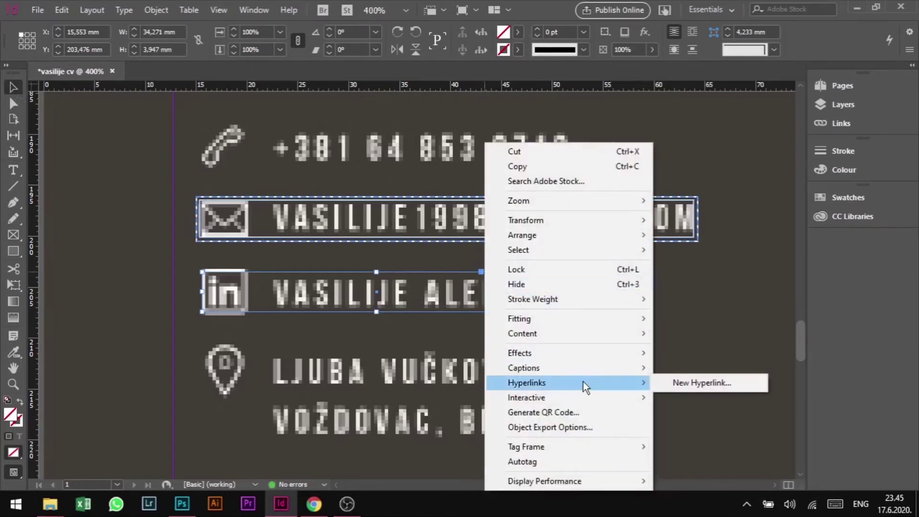
left_click(668, 382)
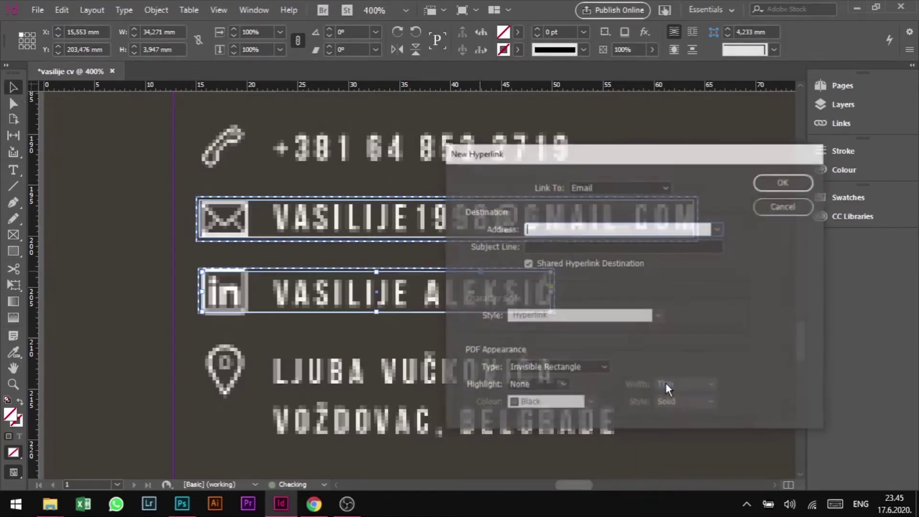
left_click(648, 192)
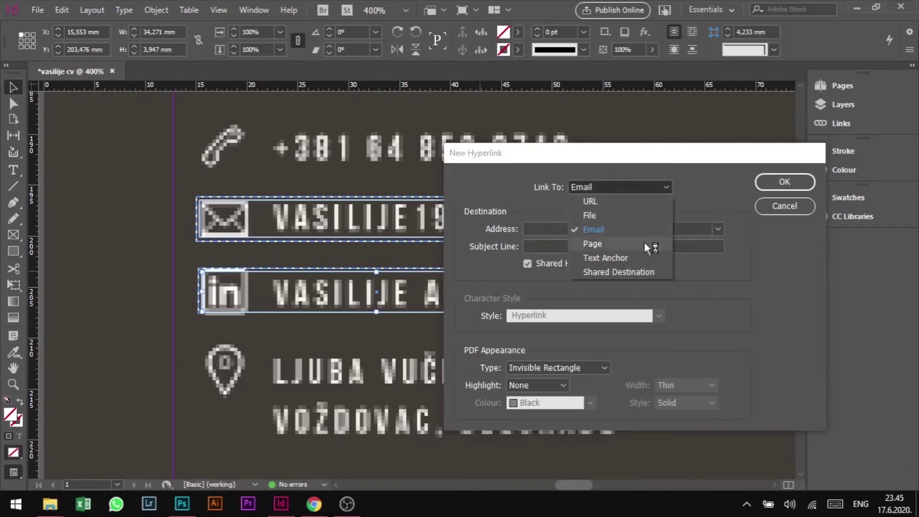
left_click(624, 200)
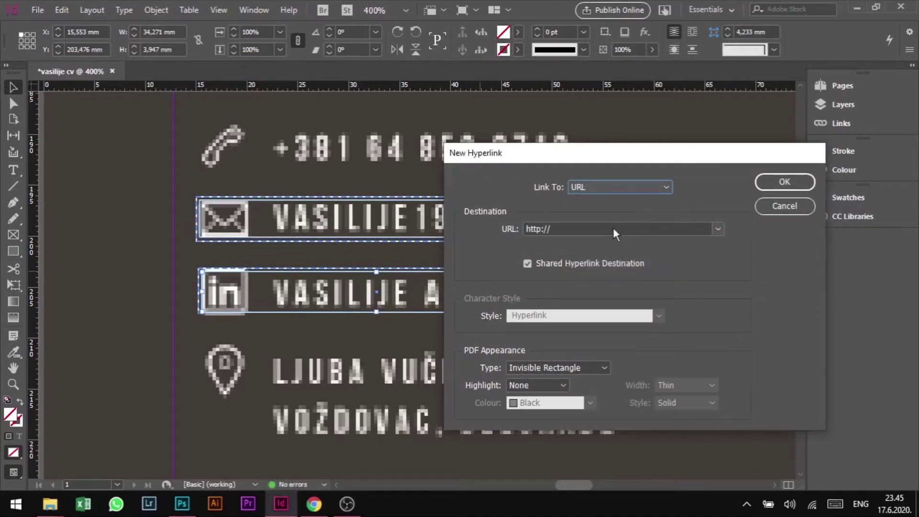
left_click(609, 225)
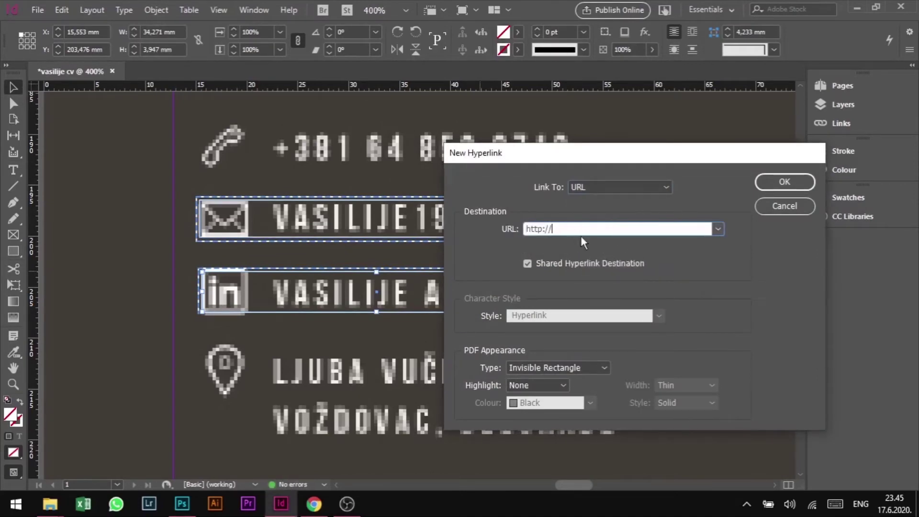
left_click_drag(582, 160, 610, 163)
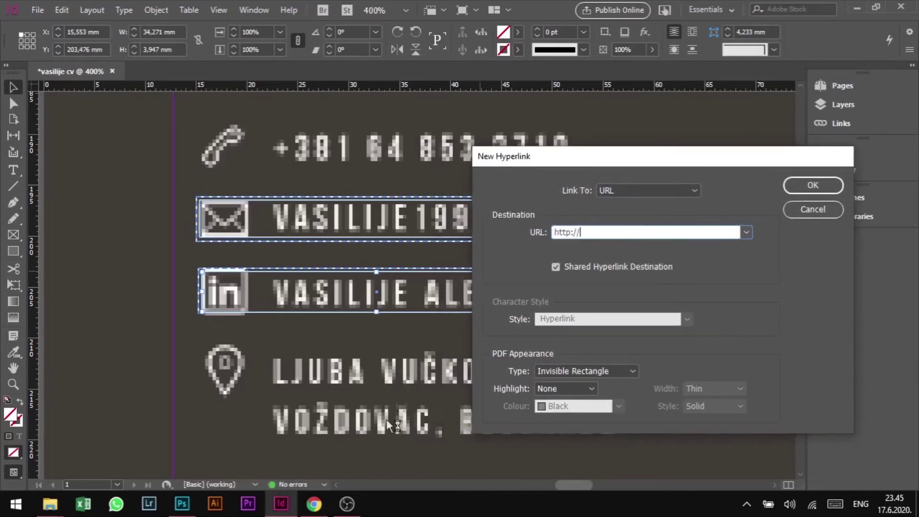
left_click(320, 501)
- Copy the full LinkedIn profile URL from Chrome's address bar and return to InDesign
left_click(281, 36)
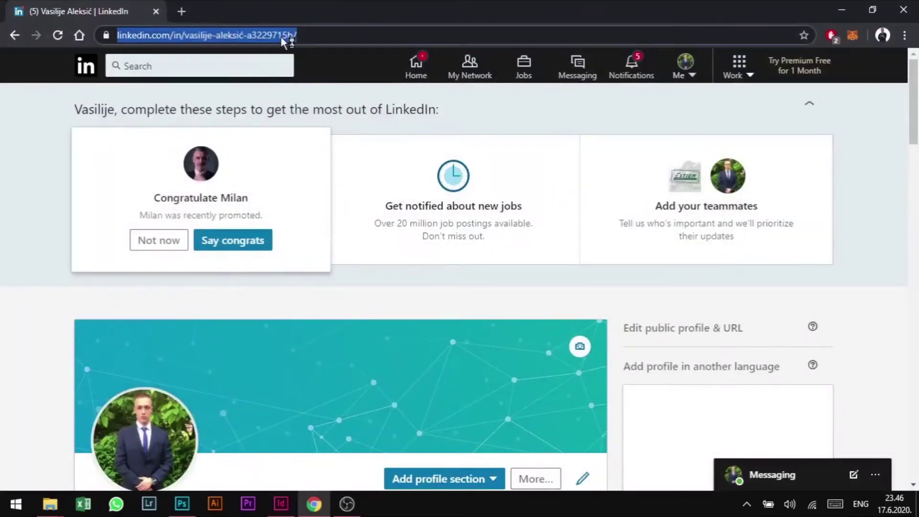
left_click(293, 39)
double_click(316, 36)
triple_click(315, 31)
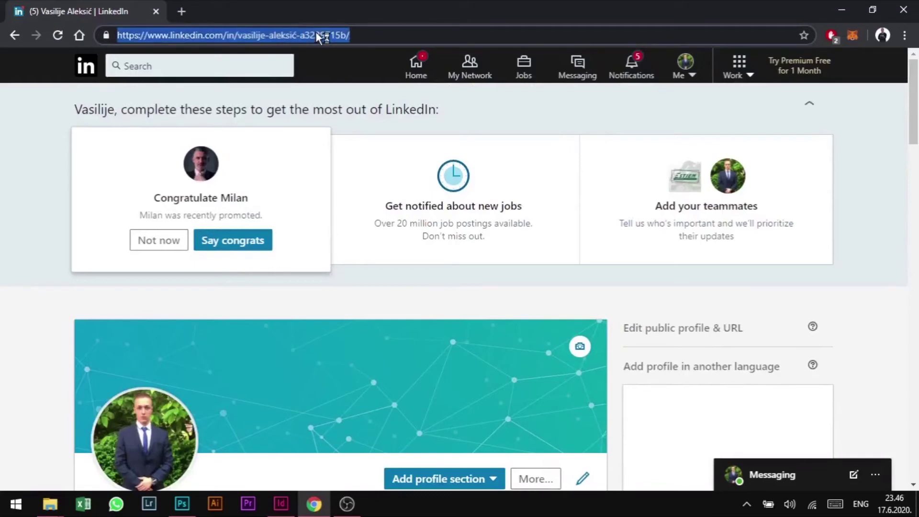
left_click(351, 35)
left_click_drag(351, 35, 106, 51)
right_click(306, 36)
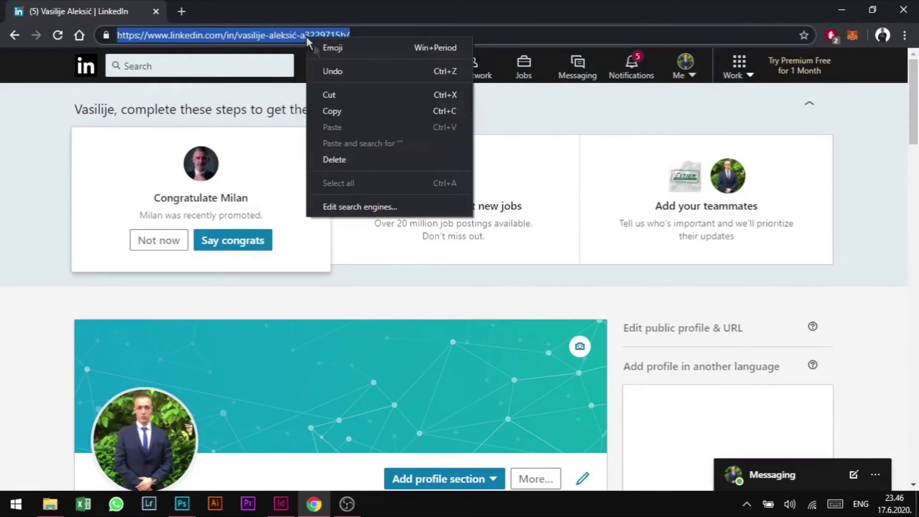
left_click(354, 106)
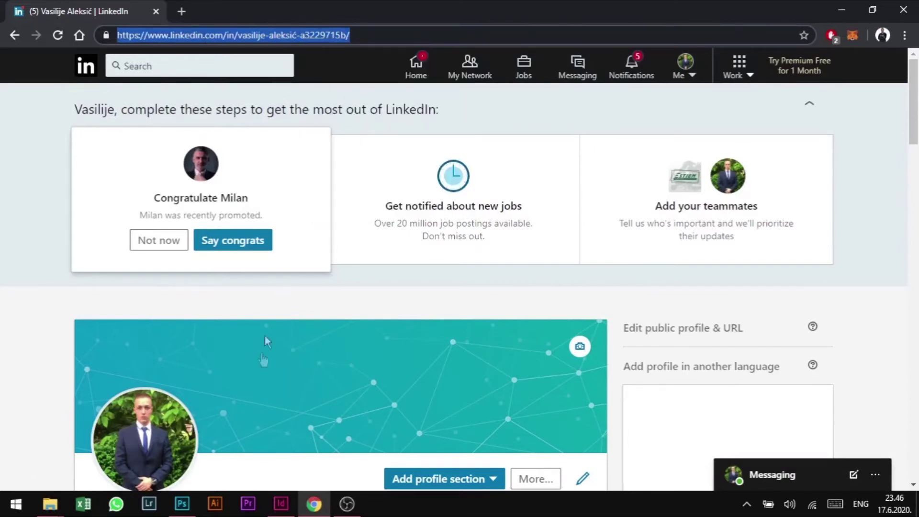
key("alt+Tab")
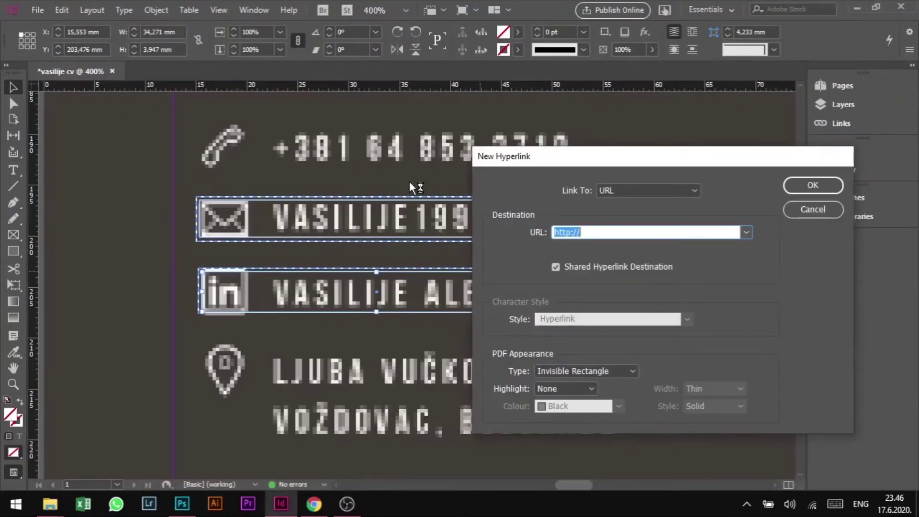
left_click_drag(645, 232, 498, 233)
right_click(577, 232)
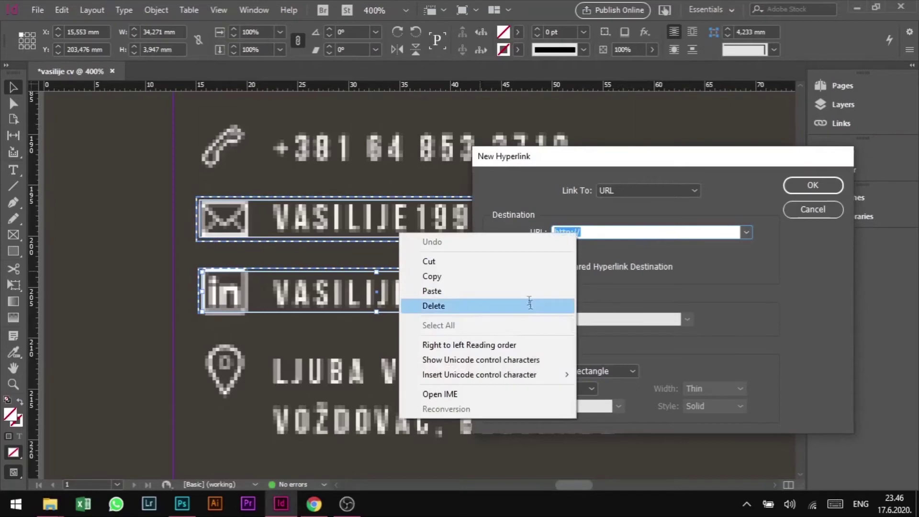
left_click(602, 233)
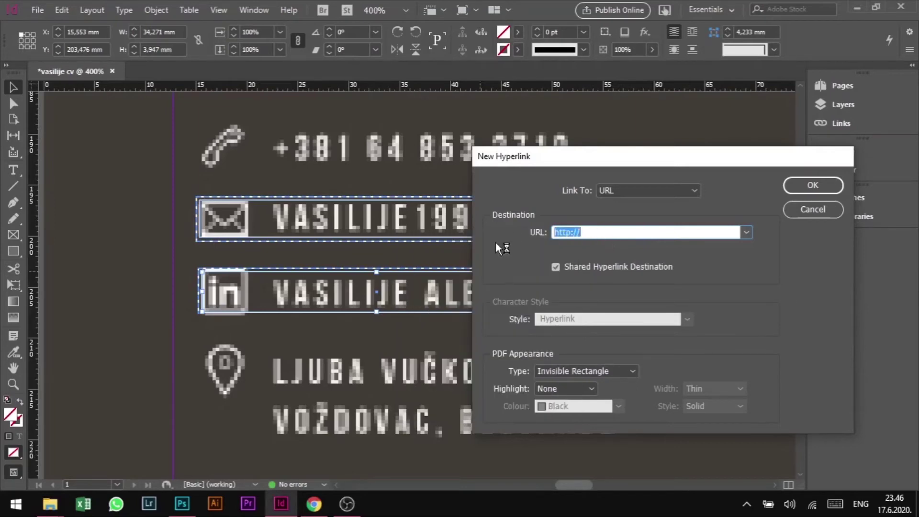
key("ctrl+v")
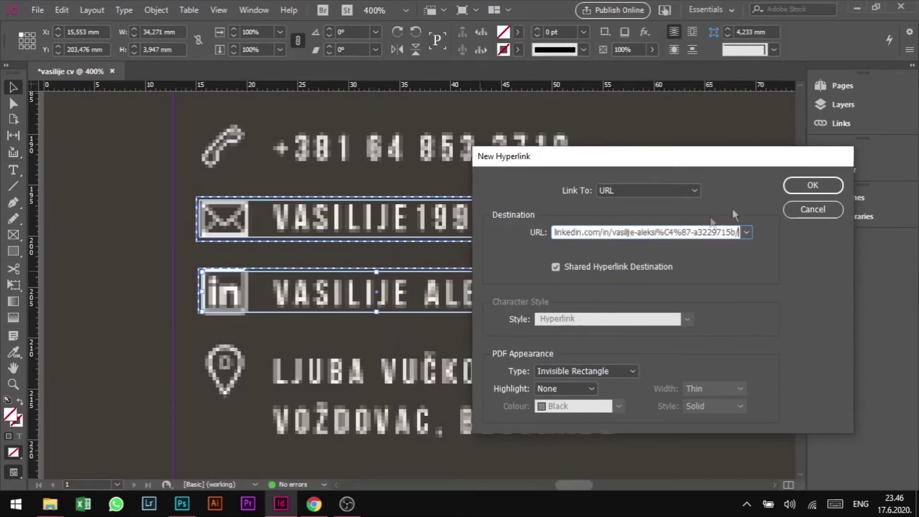
left_click(825, 184)
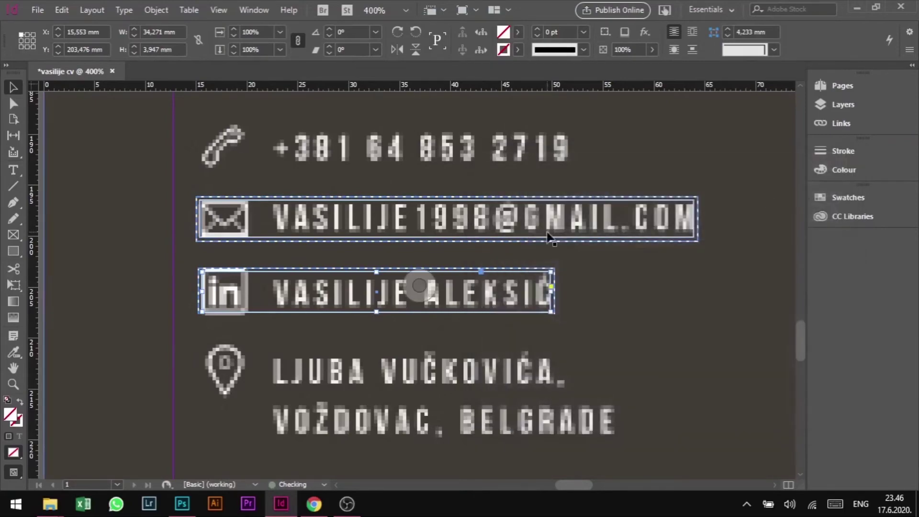
- Zoom out to 50% and centre the whole CV page, then open the File menu
scroll(178, 311, "down", 2)
scroll(178, 310, "down", 2)
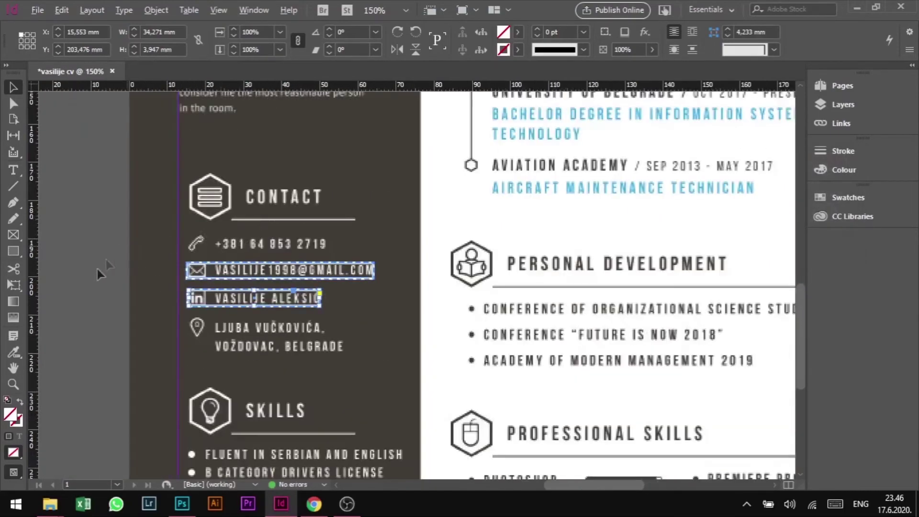
scroll(246, 271, "down", 1)
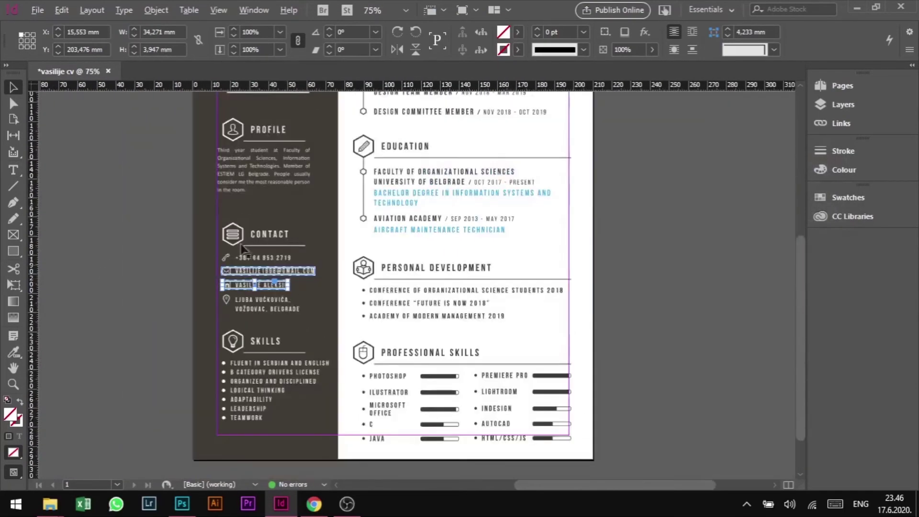
scroll(325, 329, "up", 3)
scroll(326, 328, "down", 2)
scroll(328, 326, "down", 1)
scroll(328, 320, "down", 1)
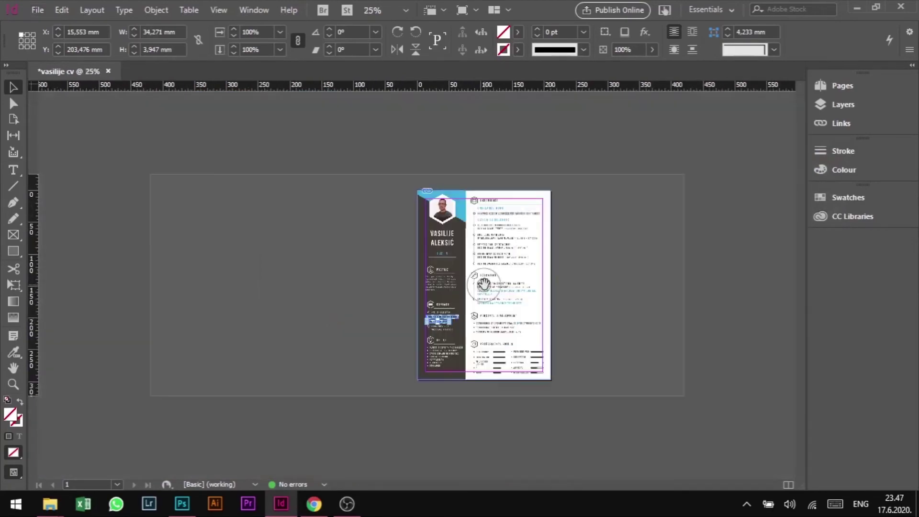
scroll(506, 297, "up", 1)
left_click_drag(600, 330, 337, 285)
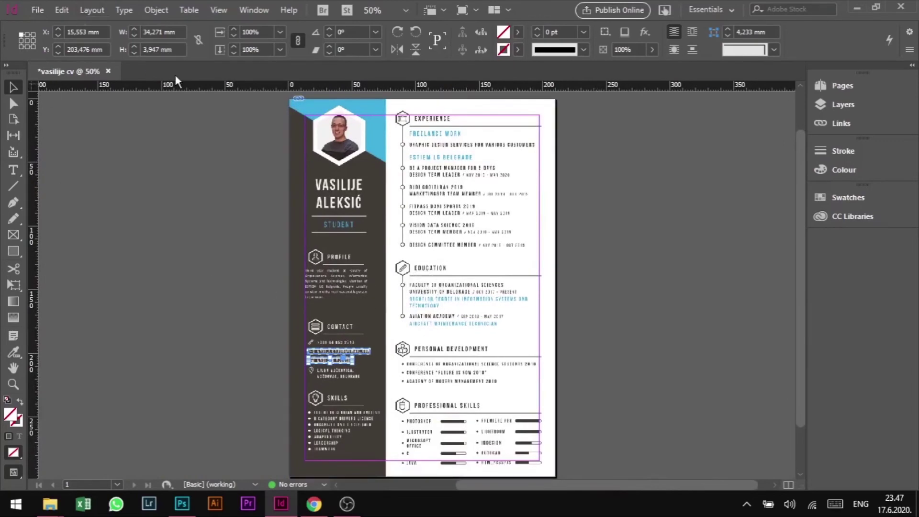
left_click(44, 8)
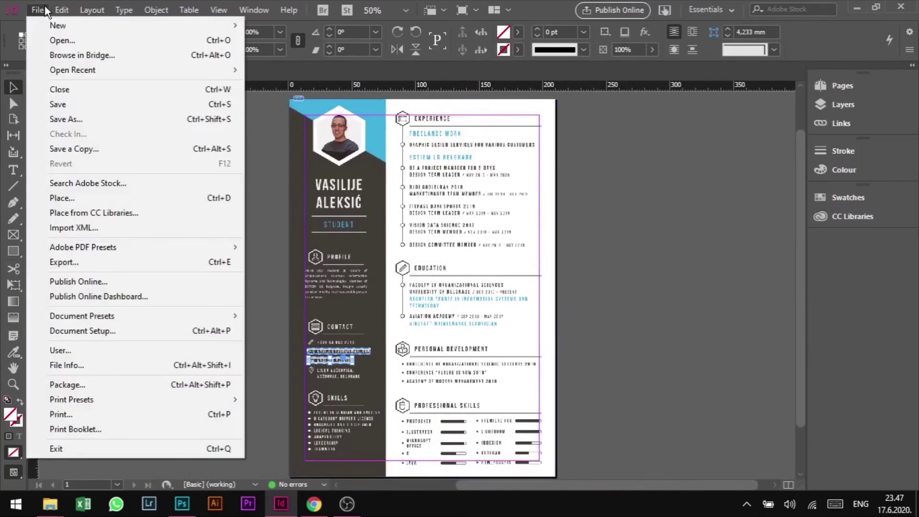
- Export the CV to the Desktop with Save as type Adobe PDF (Interactive)
left_click(217, 263)
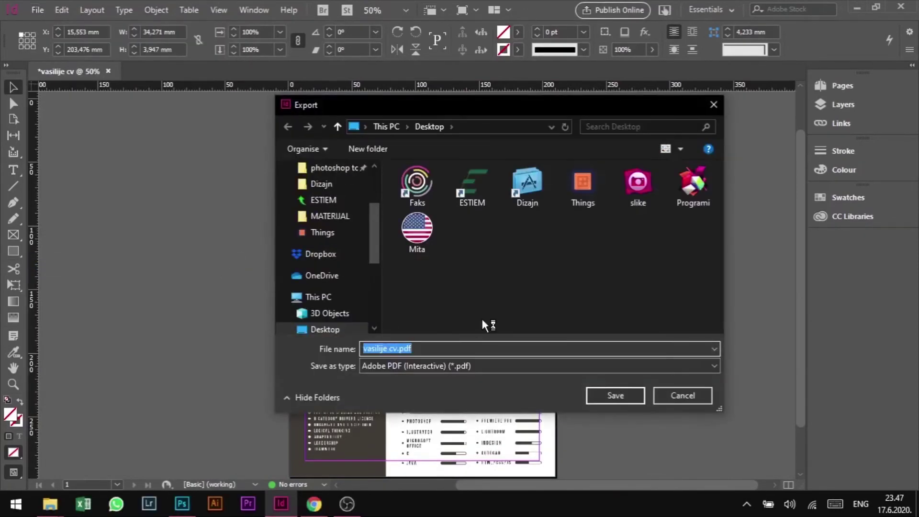
left_click(488, 365)
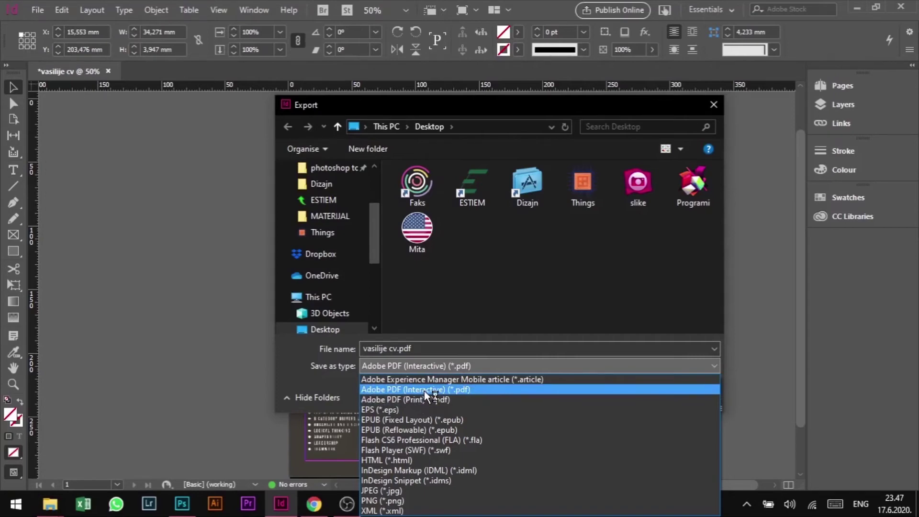
left_click(456, 390)
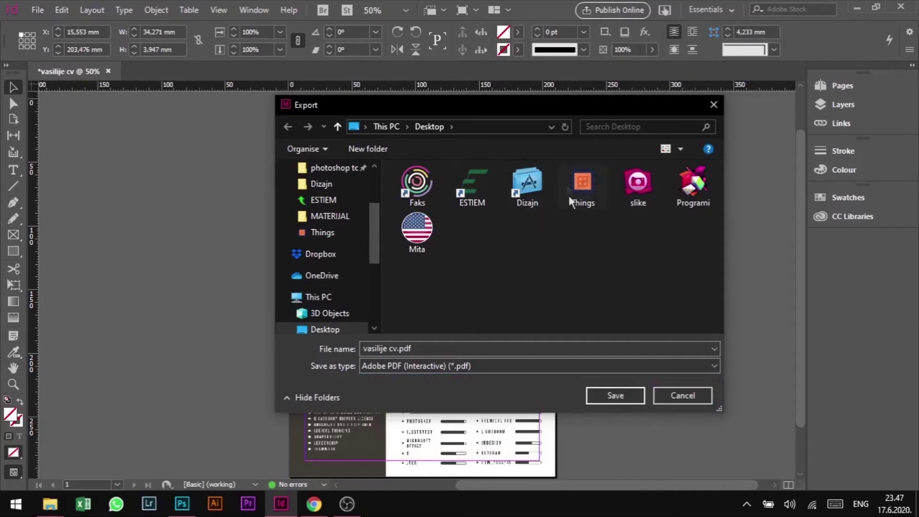
left_click(619, 393)
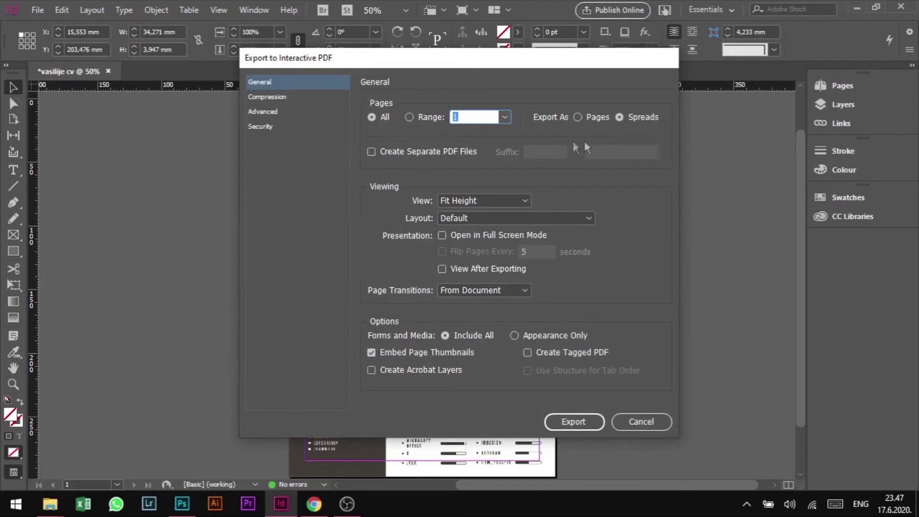
- Uncheck Open in Full Screen Mode and Flip Pages Every, leaving Layout at Default
left_click(472, 237)
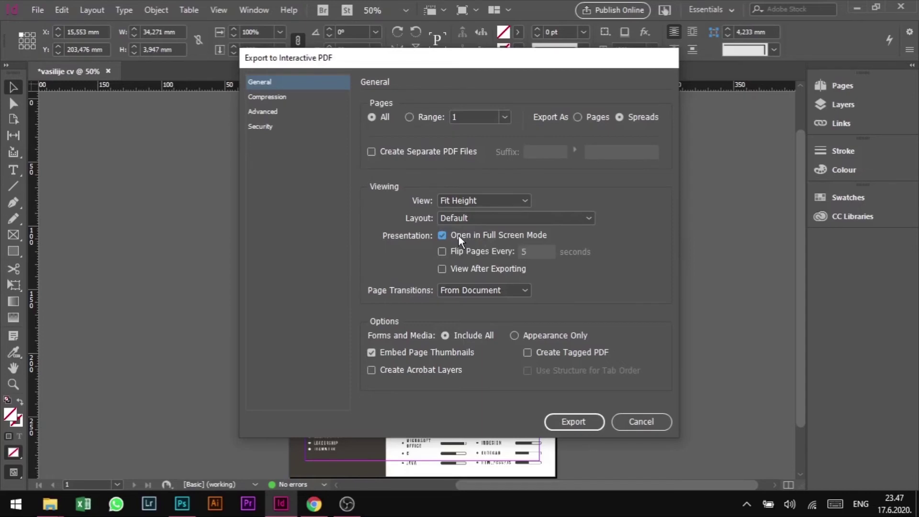
left_click(459, 237)
left_click(472, 238)
left_click(453, 252)
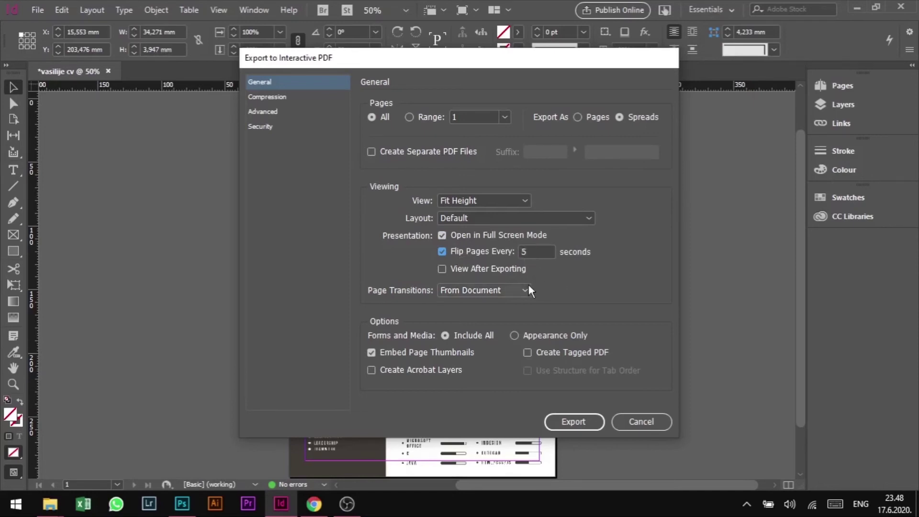
left_click(443, 252)
left_click(443, 235)
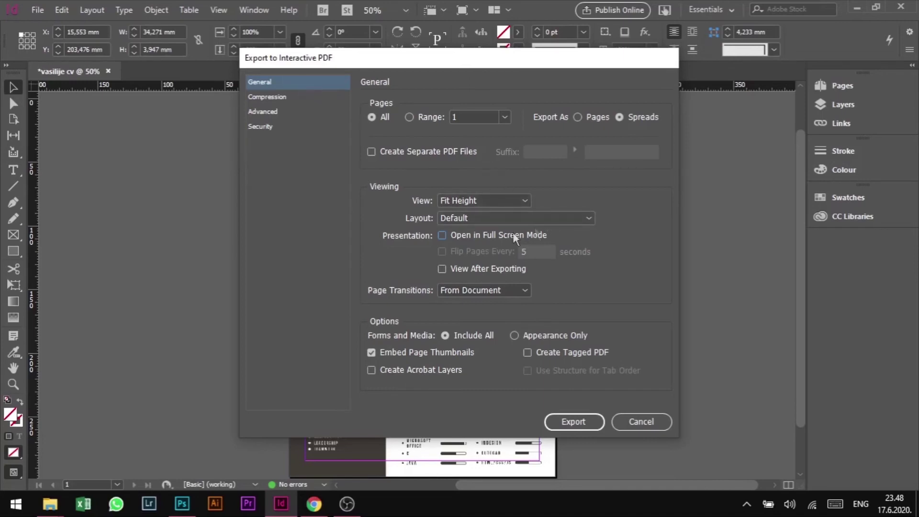
left_click(509, 219)
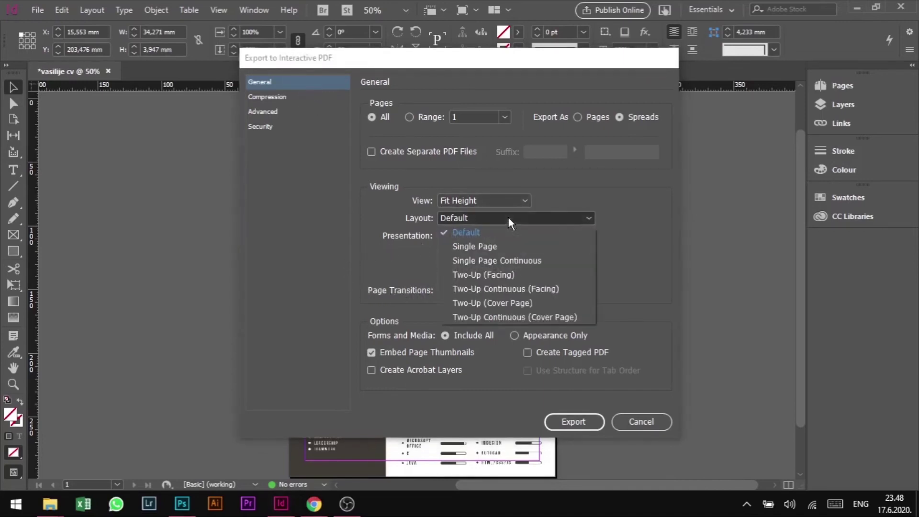
left_click(509, 219)
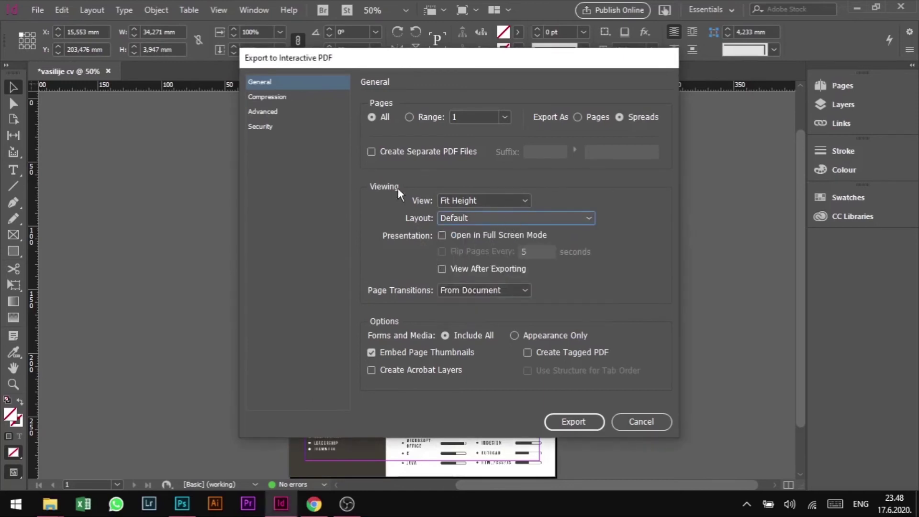
left_click(289, 97)
key("Up")
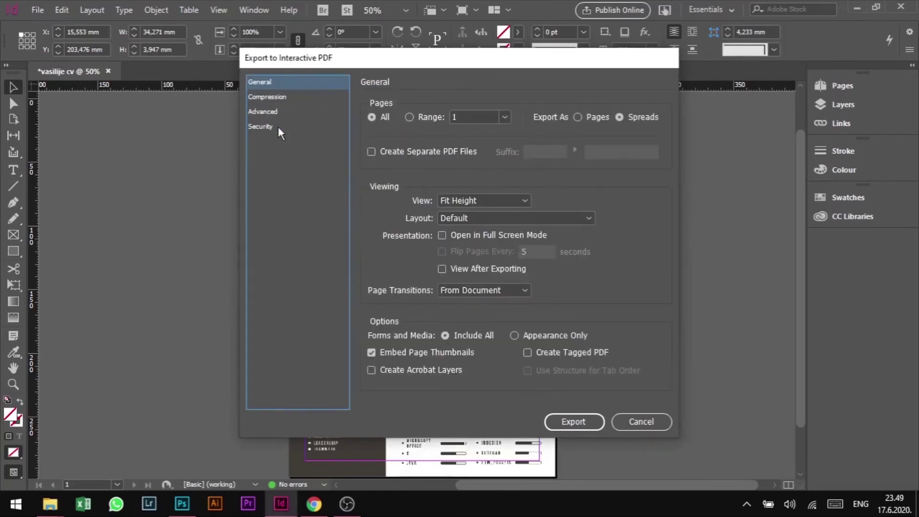
left_click(277, 126)
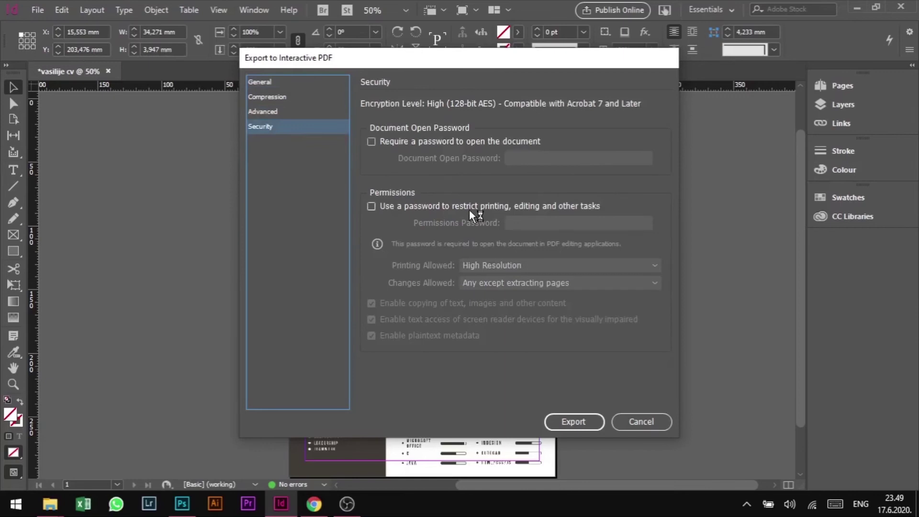
left_click(371, 206)
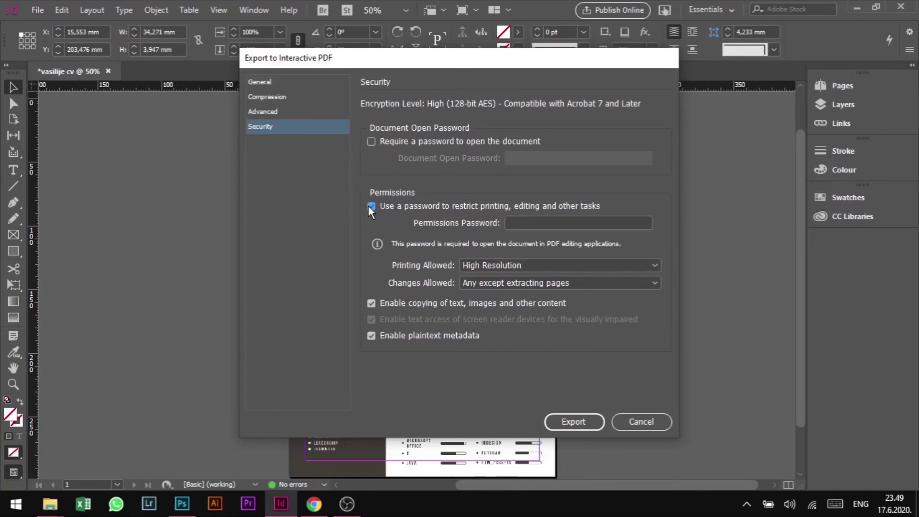
left_click(372, 206)
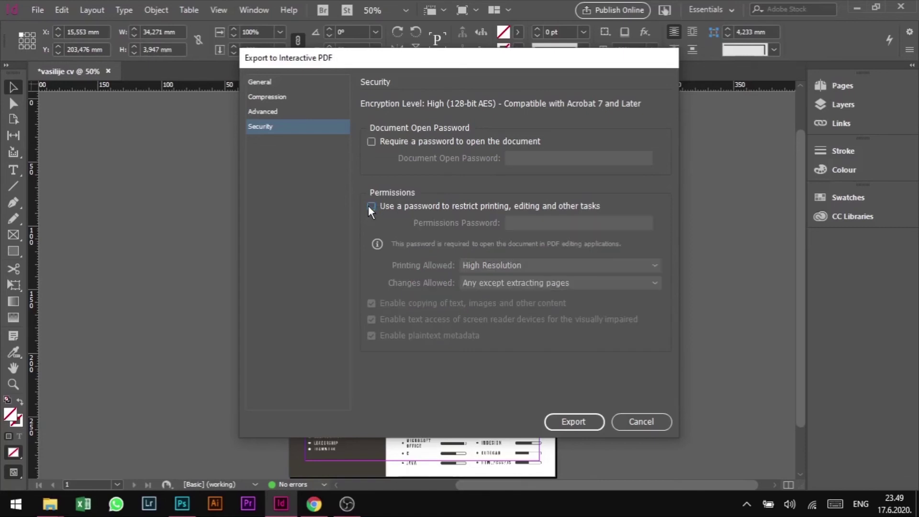
left_click(372, 142)
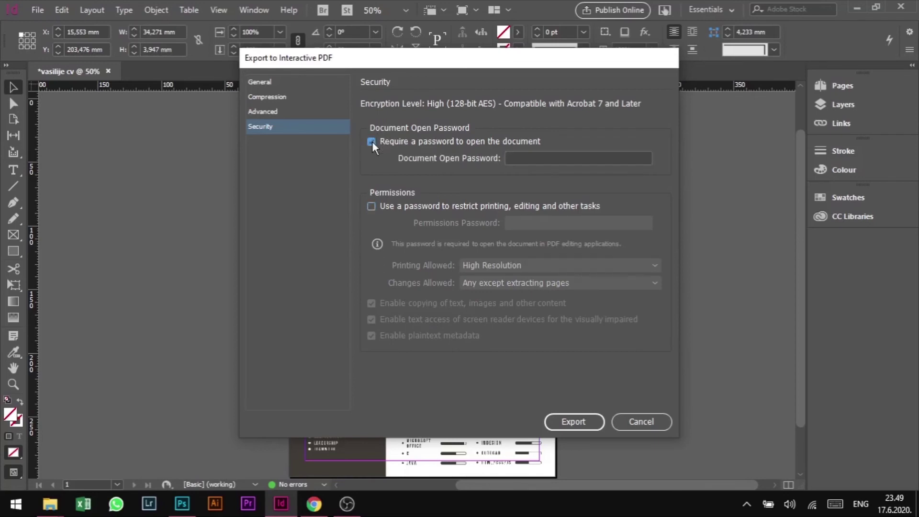
left_click(372, 142)
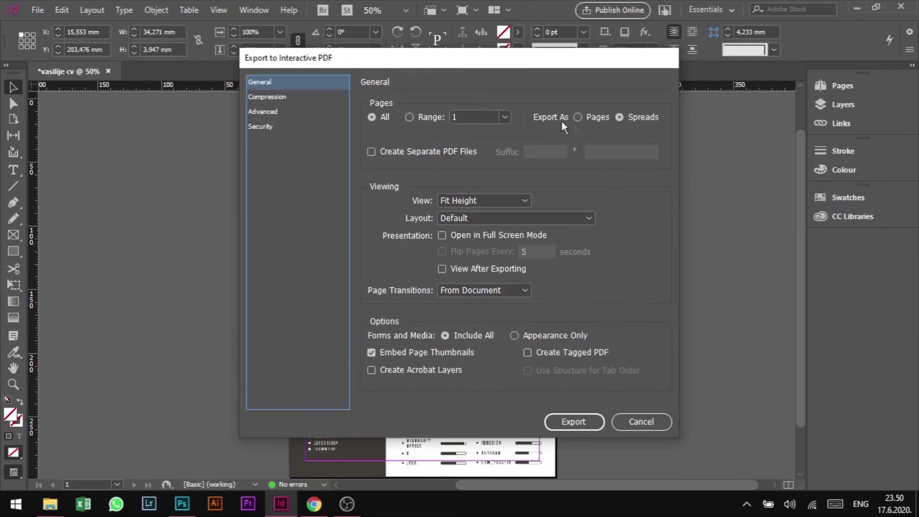
- Export the interactive PDF and open the Desktop file in Chrome's PDF viewer to review it
left_click(583, 426)
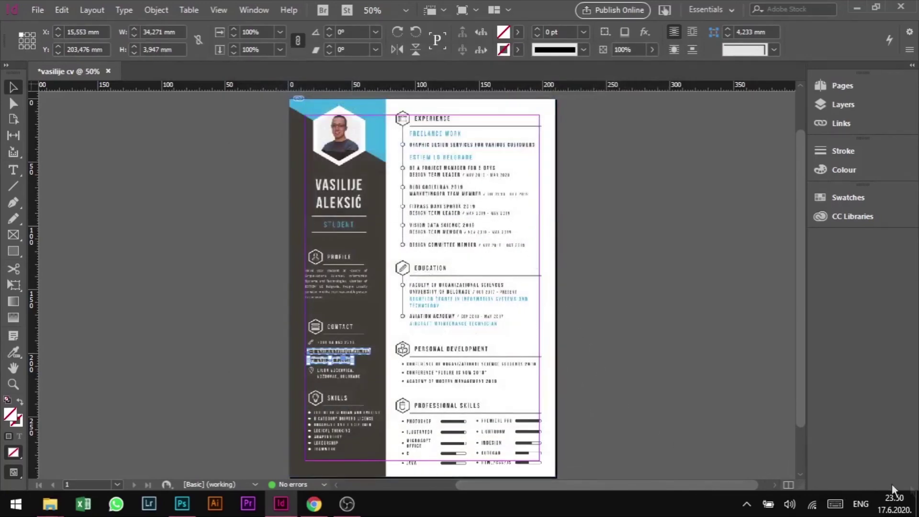
left_click(917, 505)
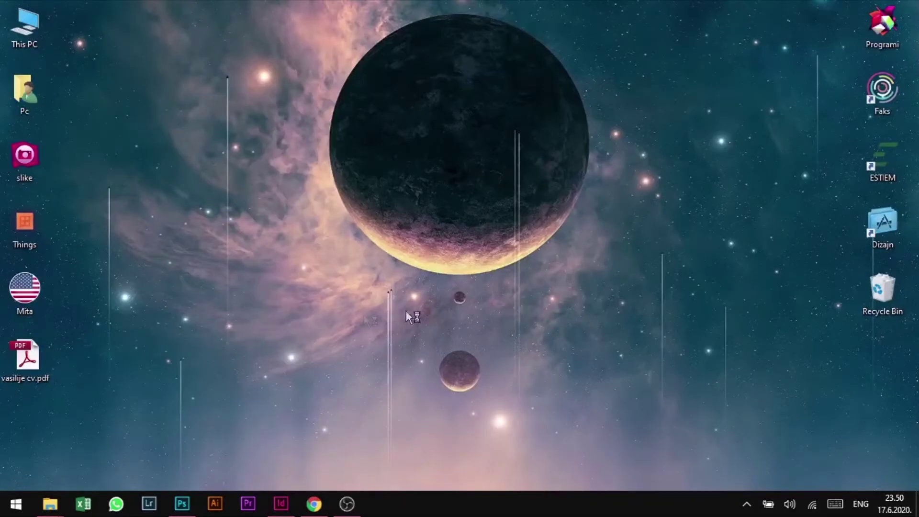
left_click(37, 366)
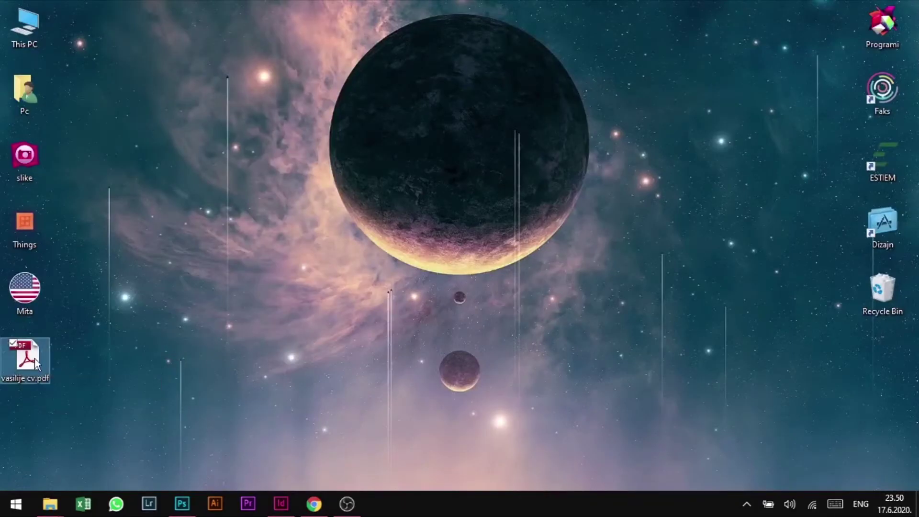
left_click_drag(35, 358, 517, 26)
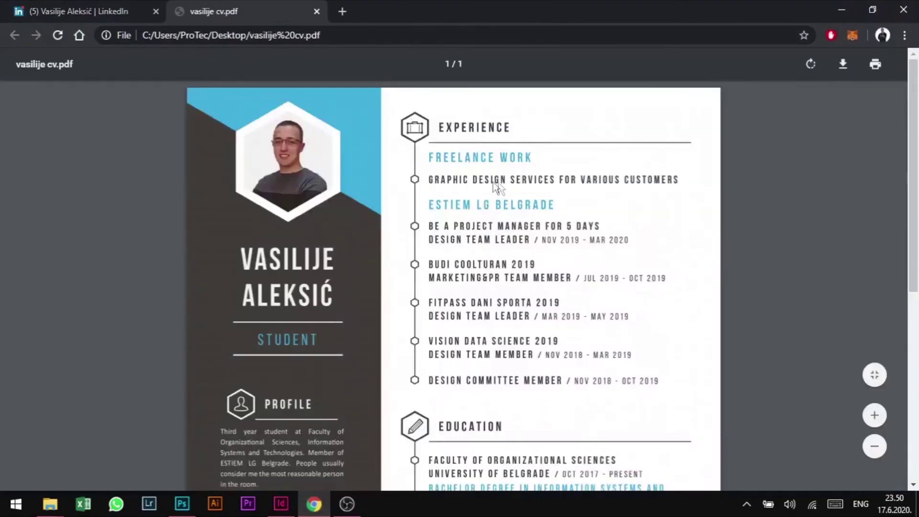
scroll(494, 191, "down", 8)
scroll(462, 323, "up", 3)
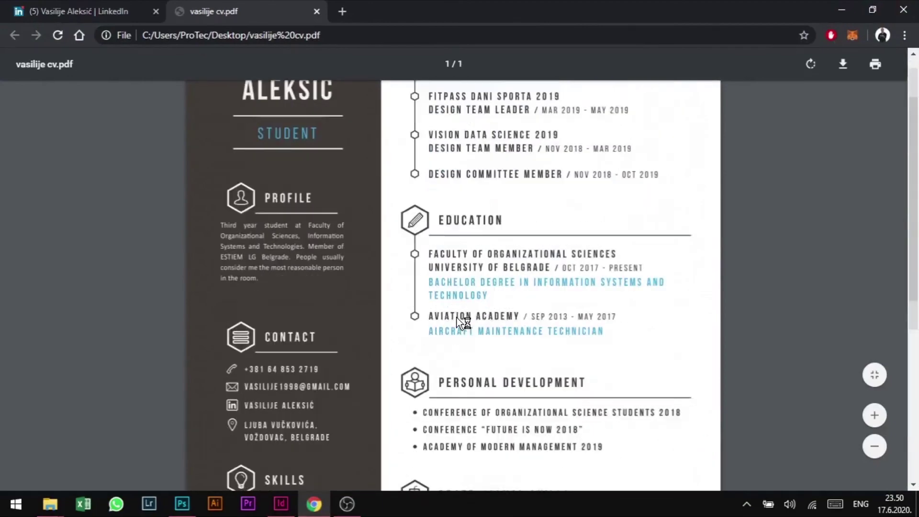
scroll(457, 318, "up", 3)
scroll(398, 191, "down", 3)
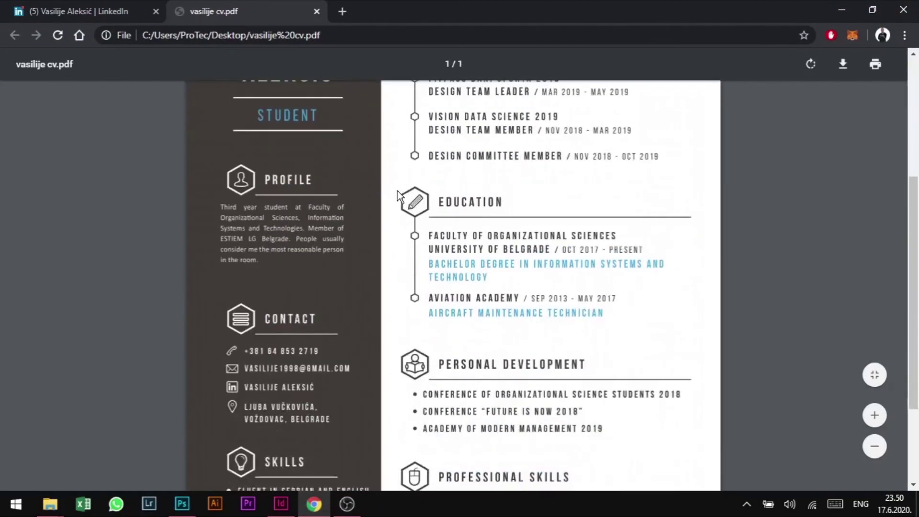
scroll(398, 191, "down", 3)
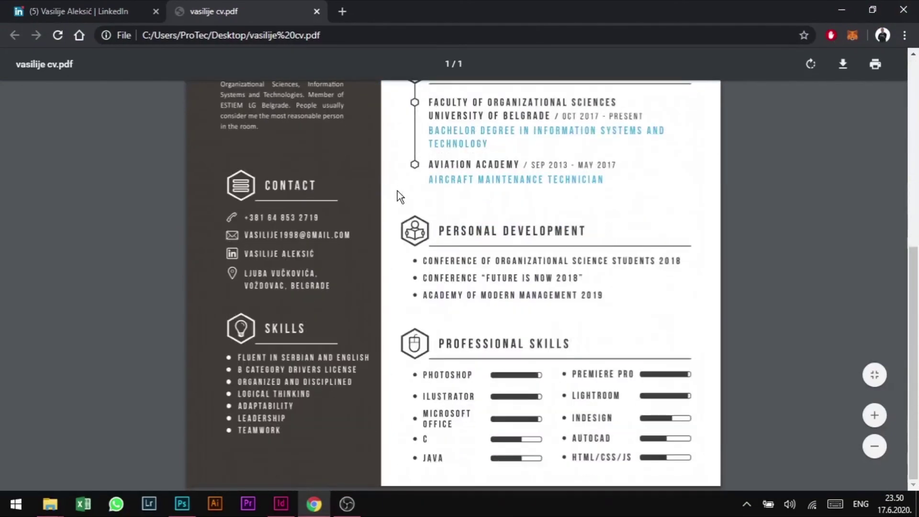
- Test the CV's LinkedIn link by opening the profile in a new tab
right_click(264, 256)
left_click(282, 267)
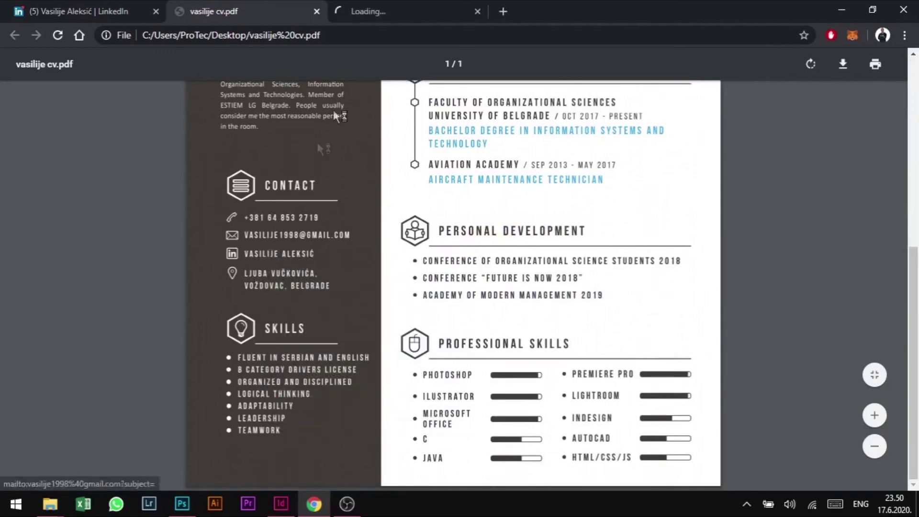
left_click(364, 10)
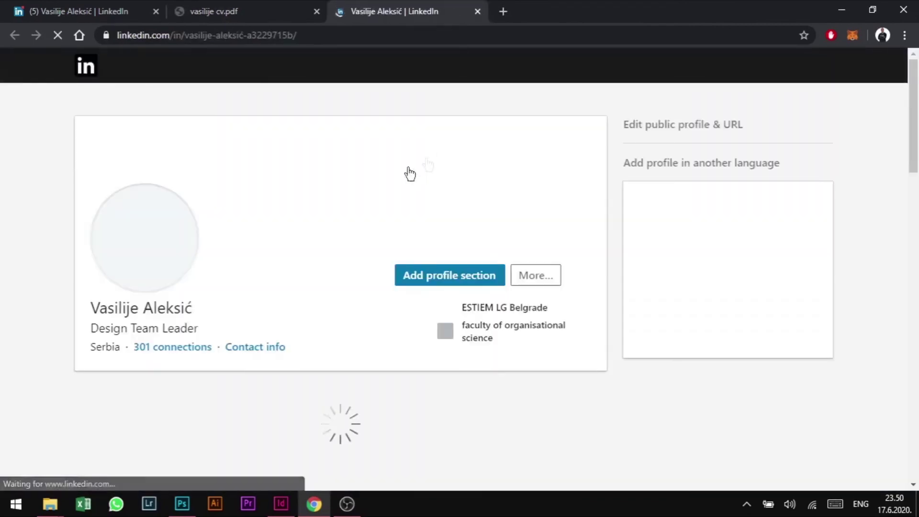
scroll(249, 244, "down", 5)
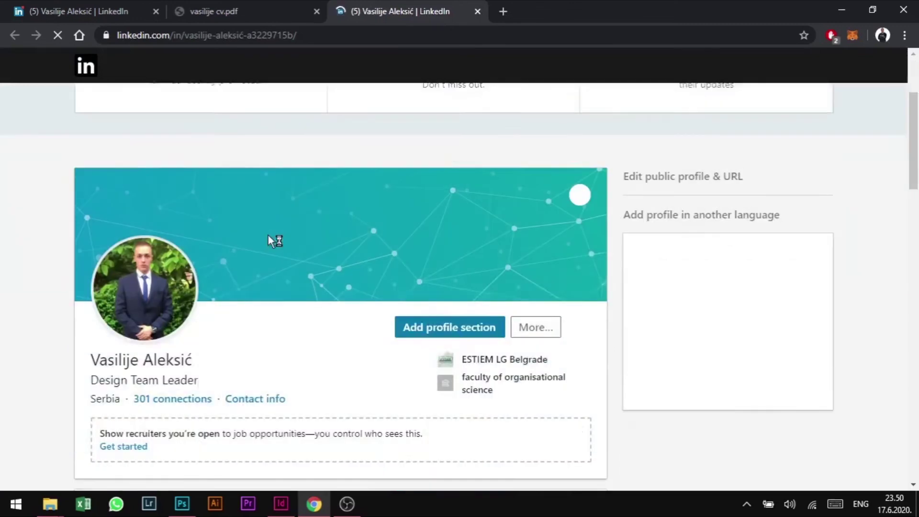
left_click(263, 8)
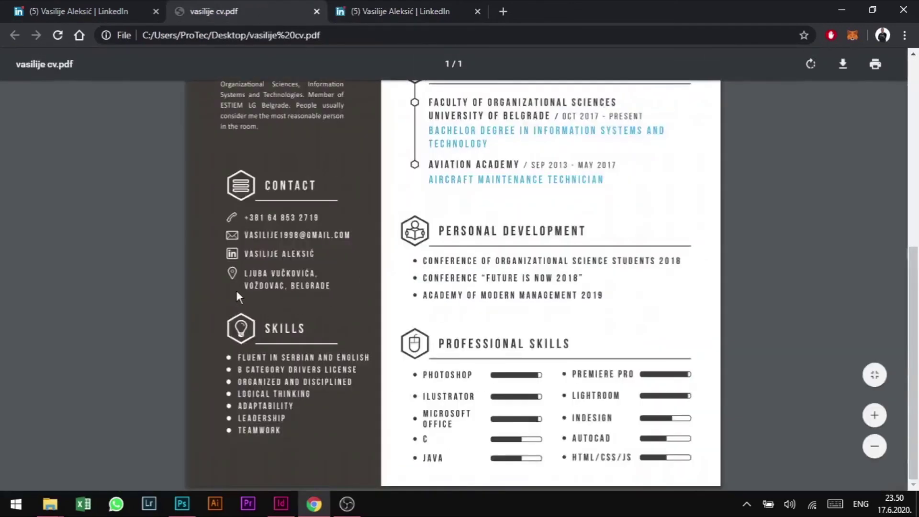
left_click(265, 259)
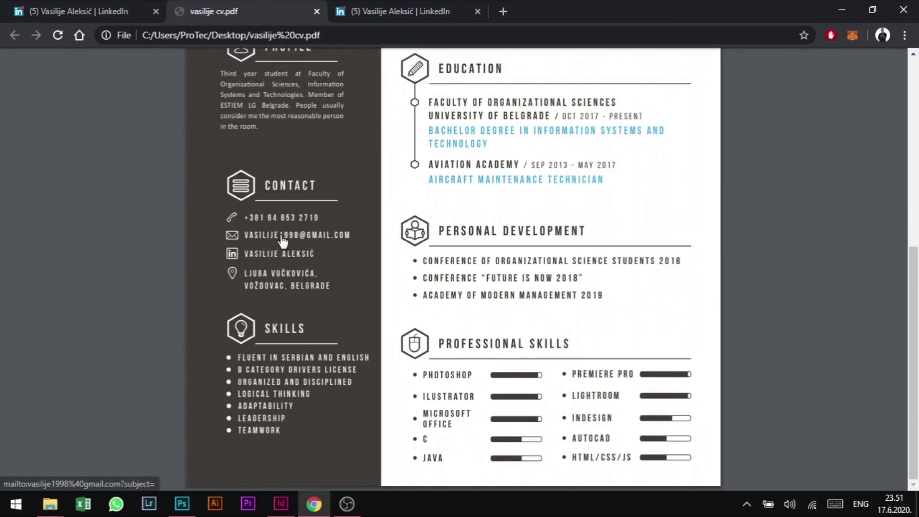
- Test the email link, dismiss the mail-app prompt, and return to the desktop
left_click(282, 235)
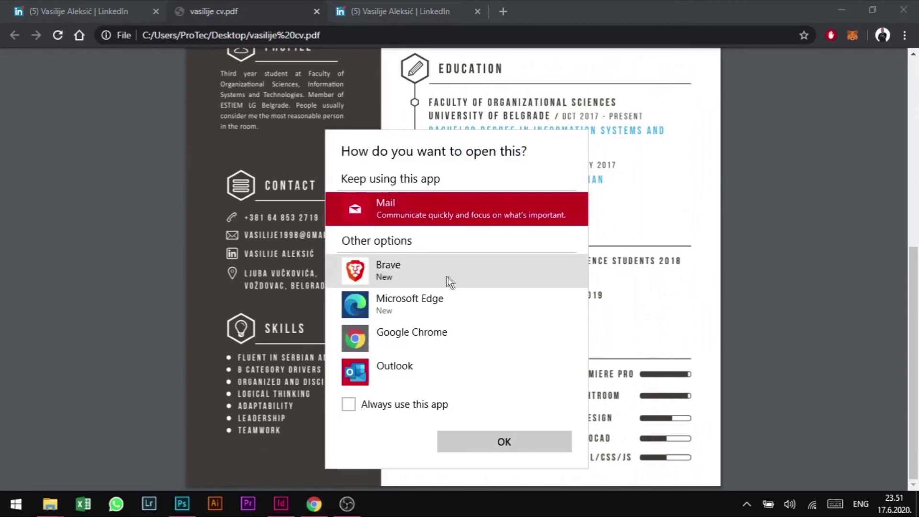
double_click(415, 213)
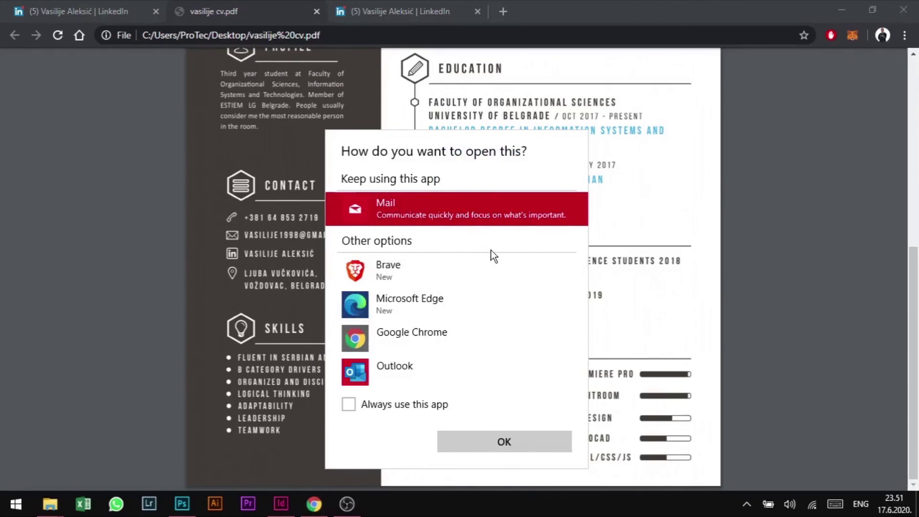
left_click(479, 432)
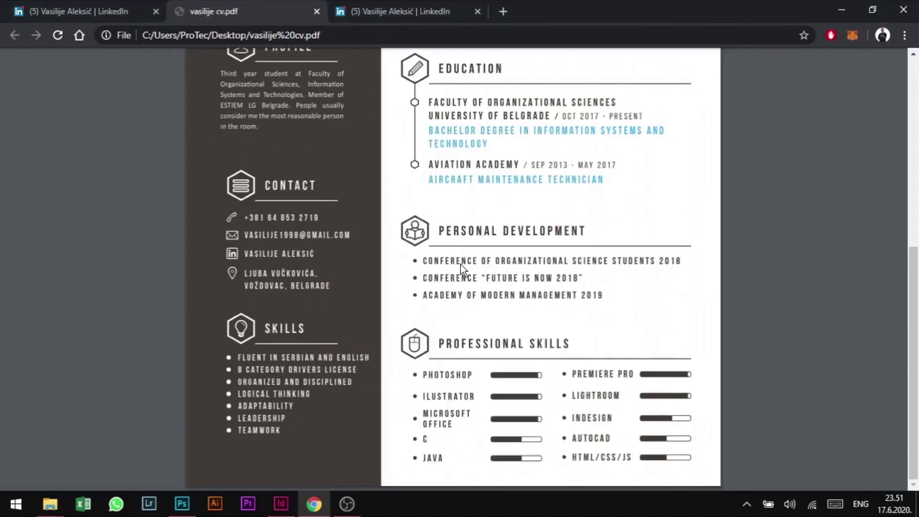
key("super+d")
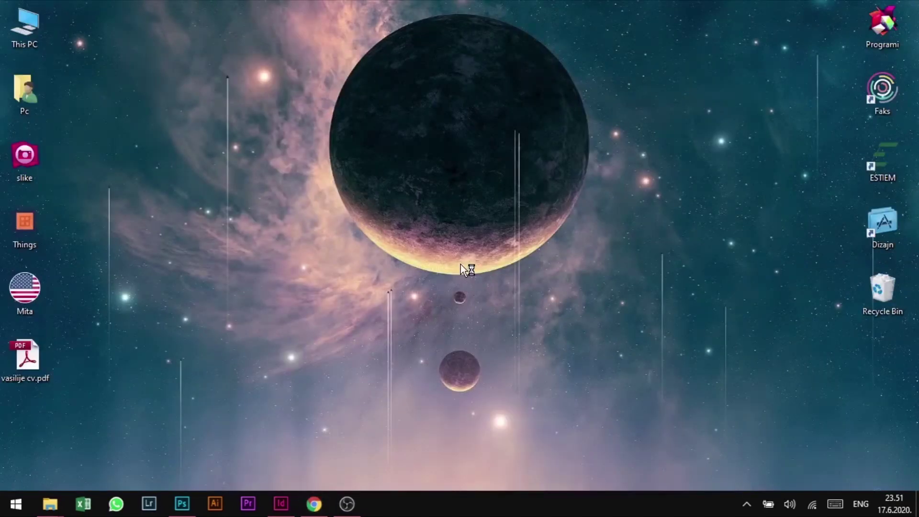